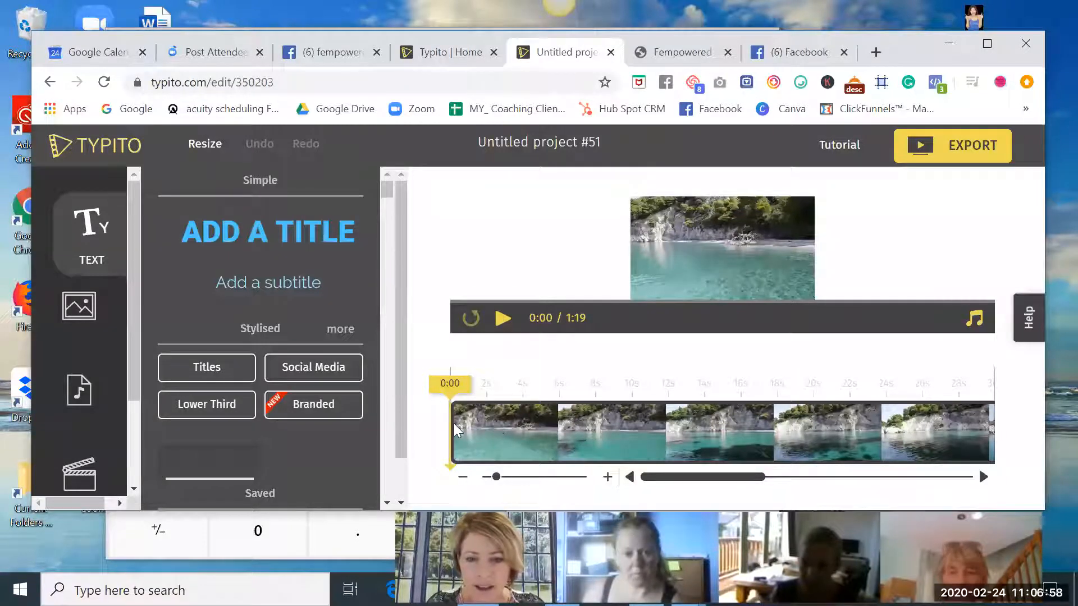
Preview the video at 0:14, 0:22 and 0:07 on the timeline, returning the playhead to 0:00
{"action": "left_click", "coordinate": [499, 389]}
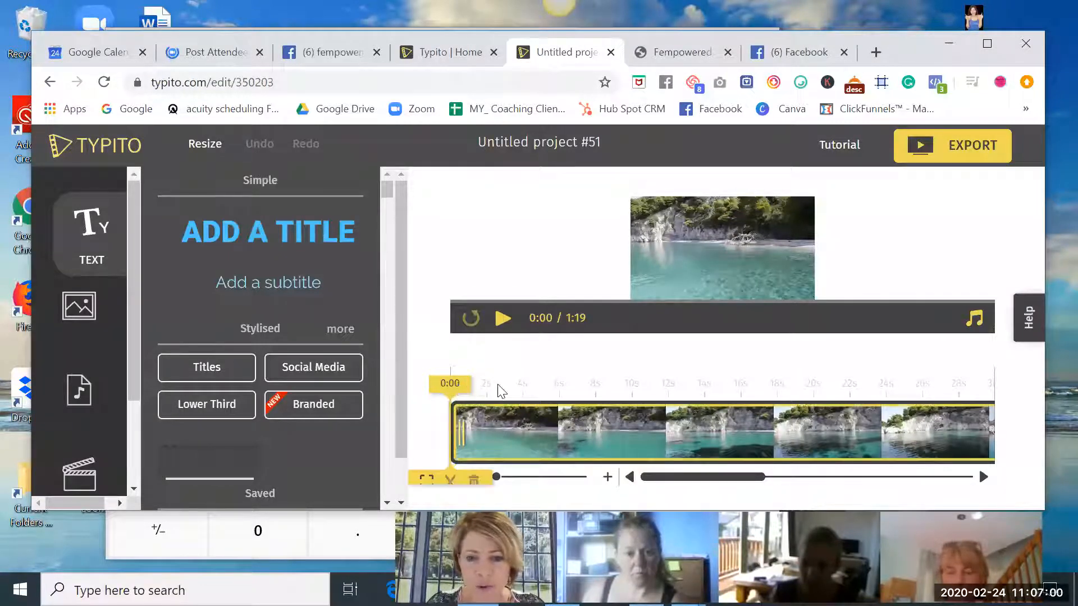
{"action": "left_click", "coordinate": [705, 386]}
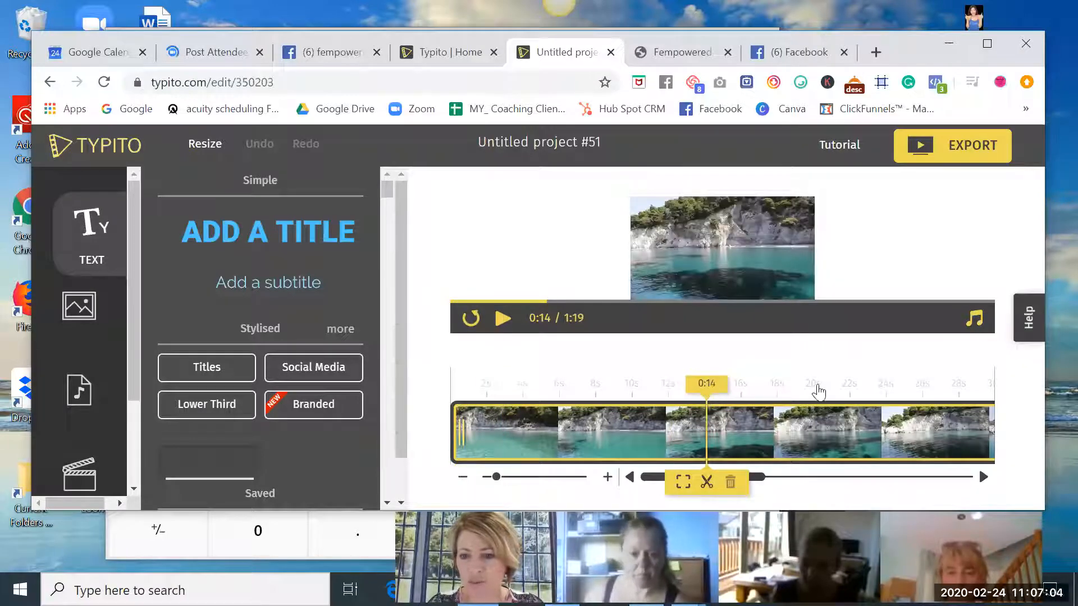
{"action": "left_click", "coordinate": [852, 385]}
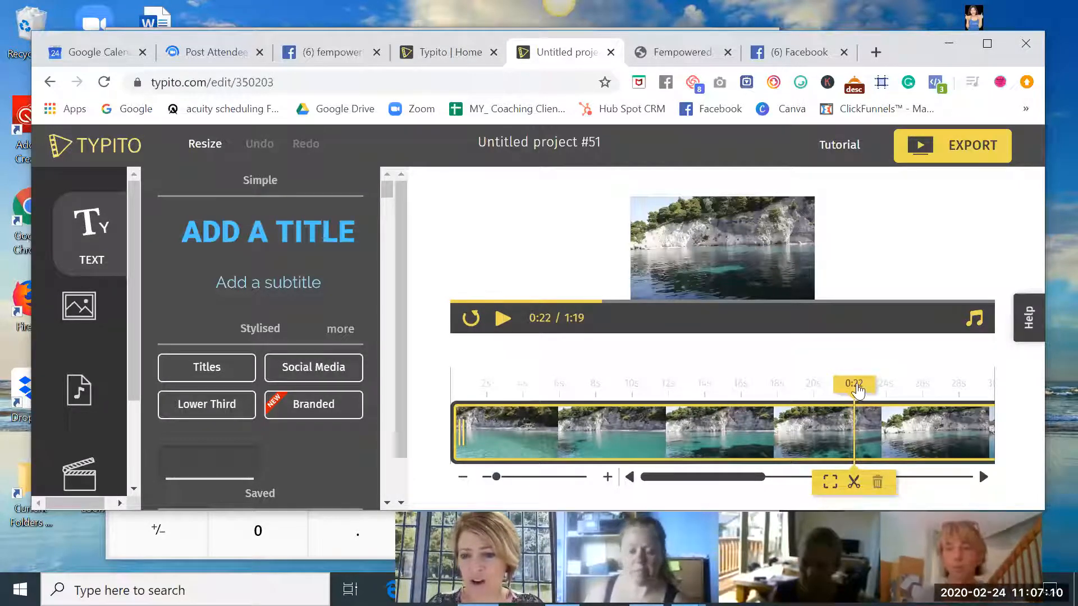
{"action": "left_click", "coordinate": [588, 393]}
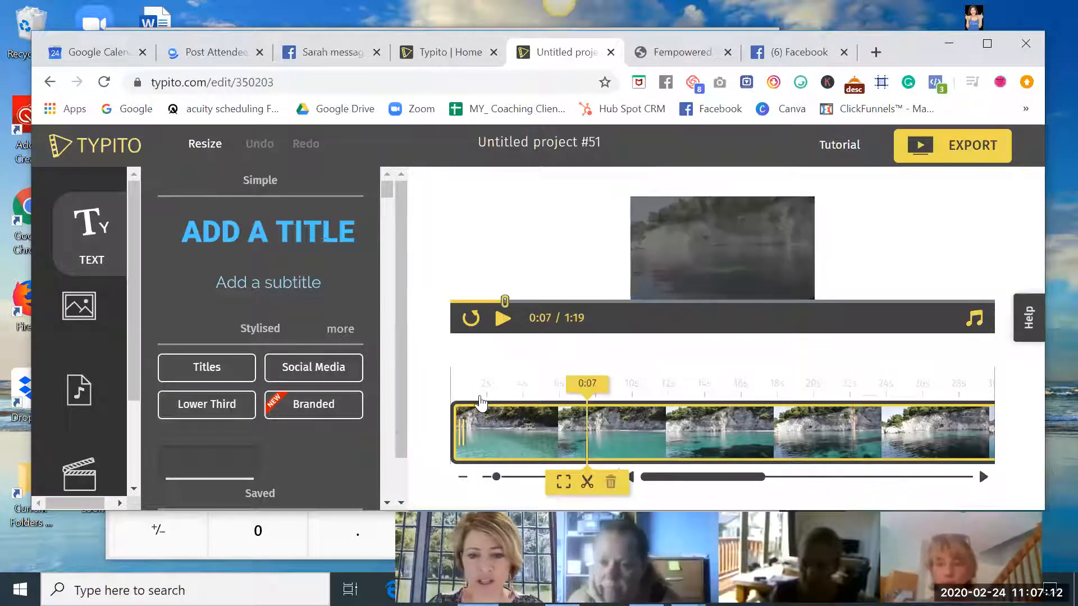
{"action": "left_click", "coordinate": [457, 405]}
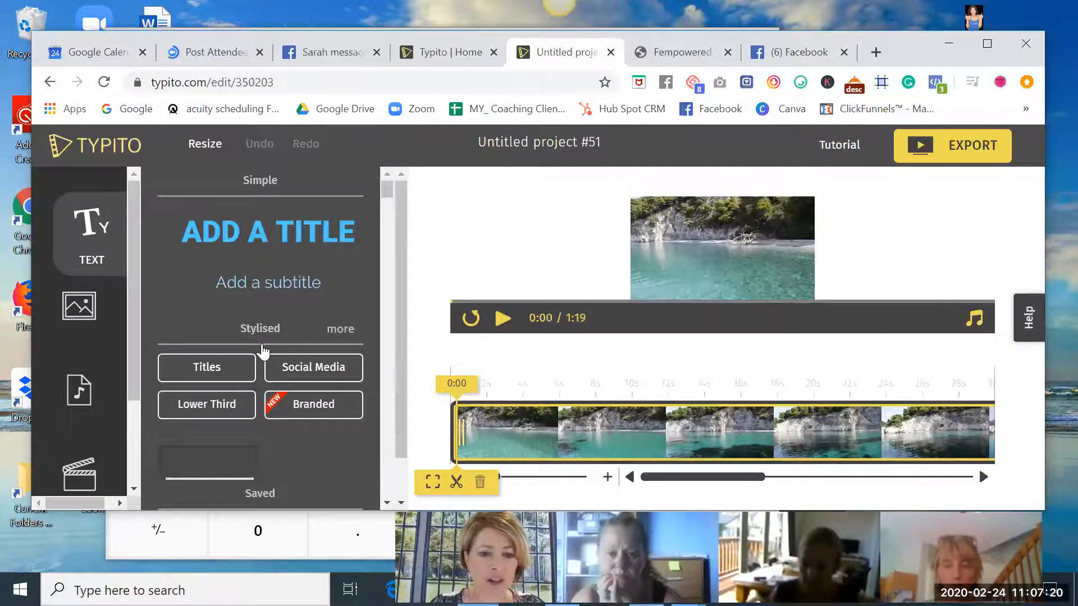
Show the stylised Titles templates and look through the available designs
{"action": "left_click", "coordinate": [231, 370]}
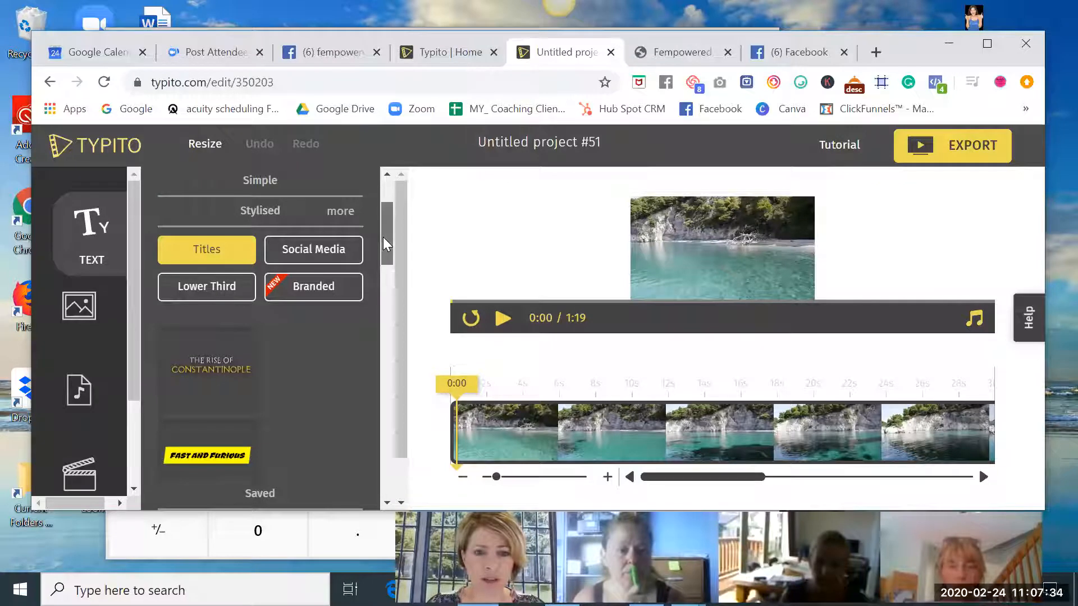
{"action": "left_click_drag", "start_coordinate": [383, 237], "coordinate": [381, 259]}
{"action": "scroll", "coordinate": [381, 281], "scroll_direction": "down", "scroll_amount": 2}
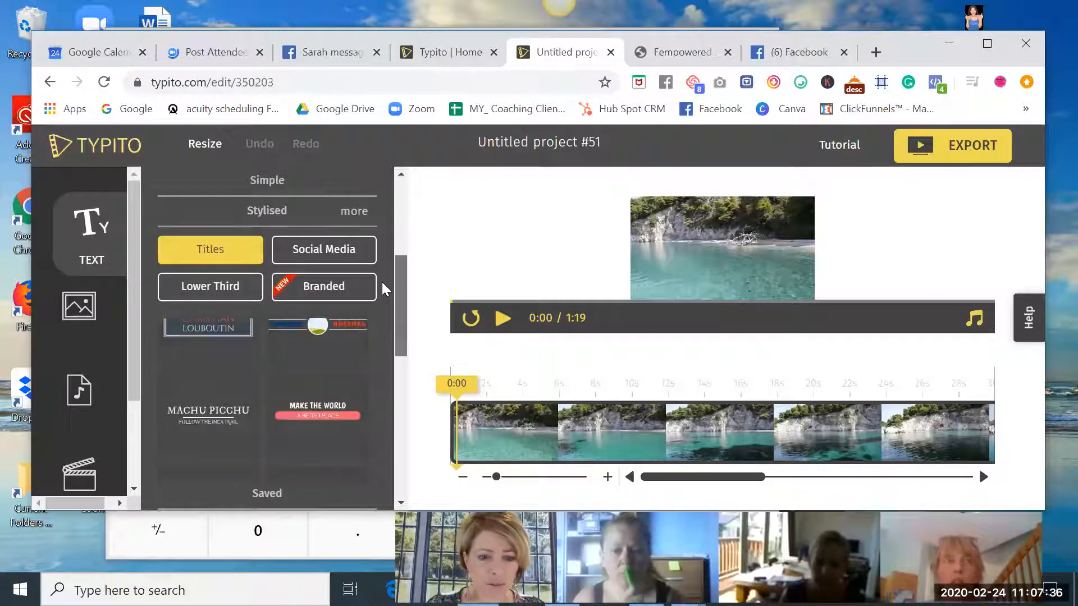
{"action": "scroll", "coordinate": [379, 281], "scroll_direction": "up", "scroll_amount": 2}
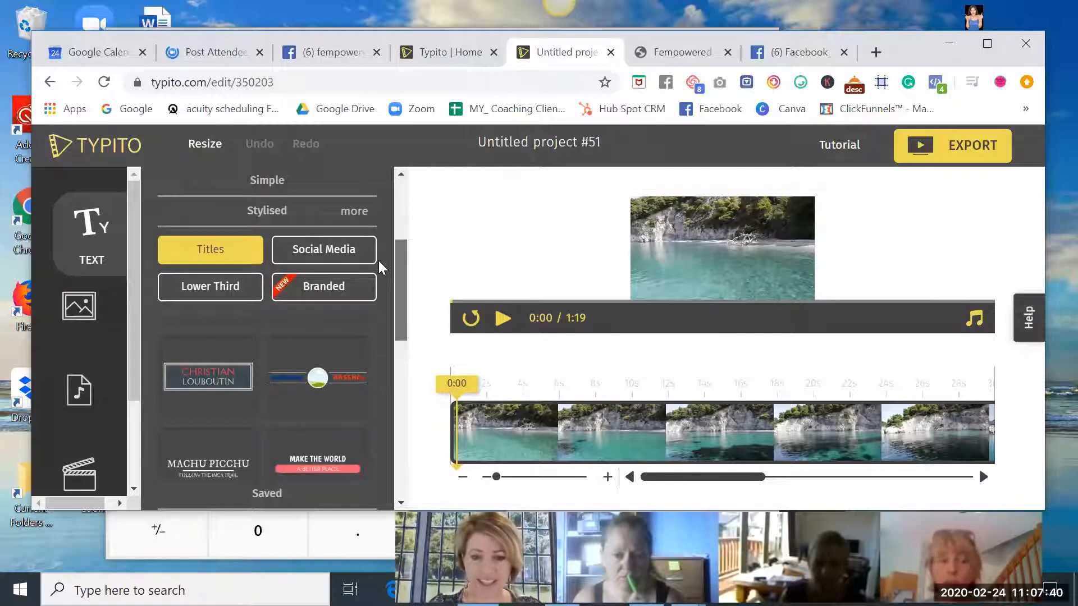
{"action": "scroll", "coordinate": [382, 285], "scroll_direction": "down", "scroll_amount": 1}
{"action": "scroll", "coordinate": [382, 286], "scroll_direction": "down", "scroll_amount": 2}
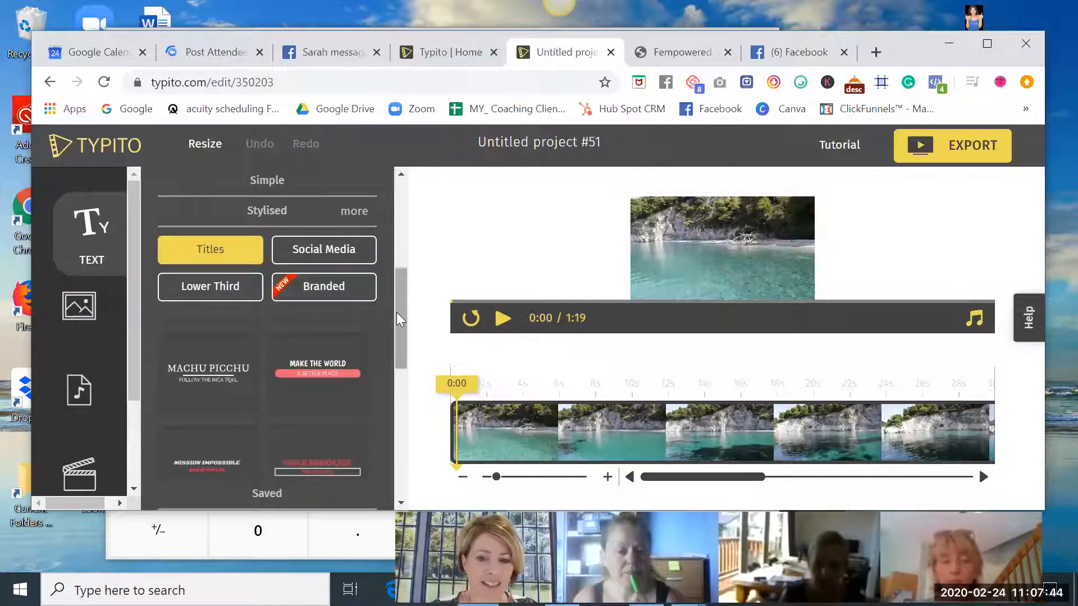
{"action": "left_click_drag", "start_coordinate": [396, 312], "coordinate": [398, 269]}
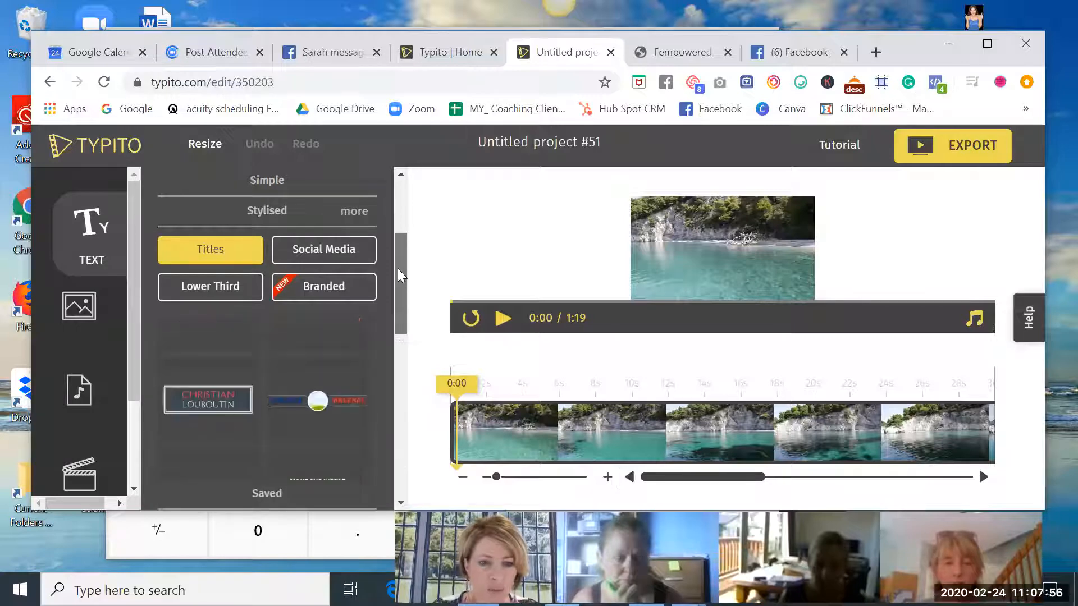
Include the Lower Third templates and add the yellow "Presenting to you three shades of bliss" text to the video
{"action": "left_click", "coordinate": [196, 285]}
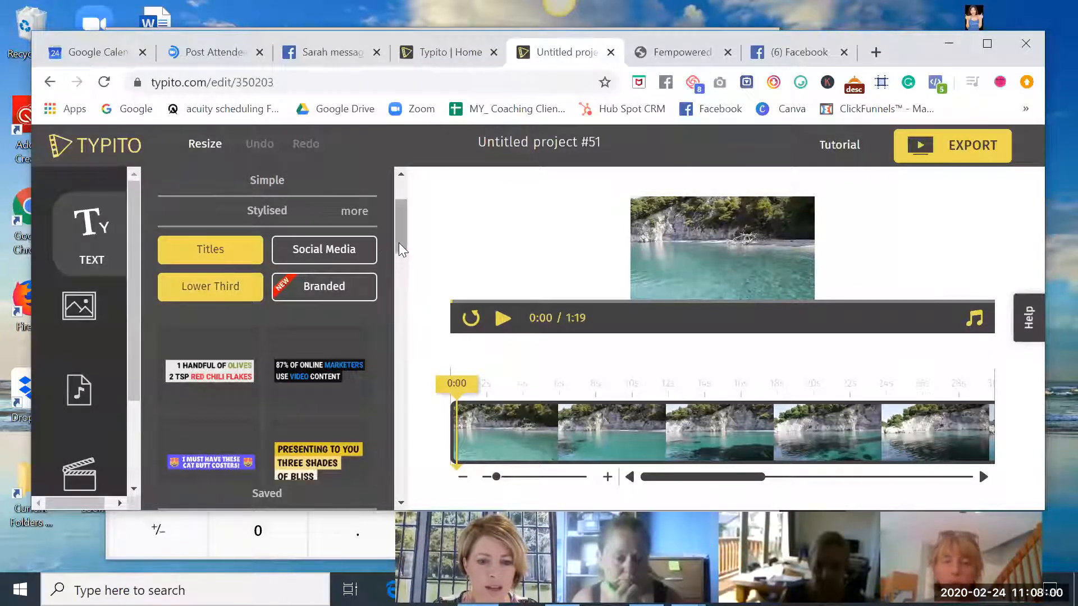
{"action": "left_click_drag", "start_coordinate": [399, 243], "coordinate": [400, 256]}
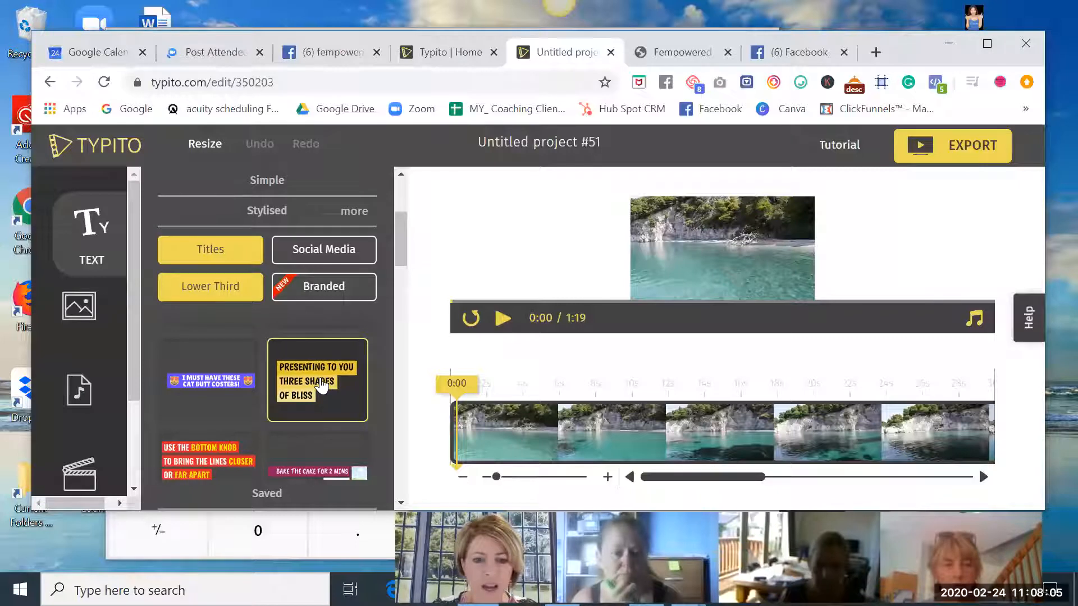
{"action": "left_click_drag", "start_coordinate": [402, 250], "coordinate": [402, 268]}
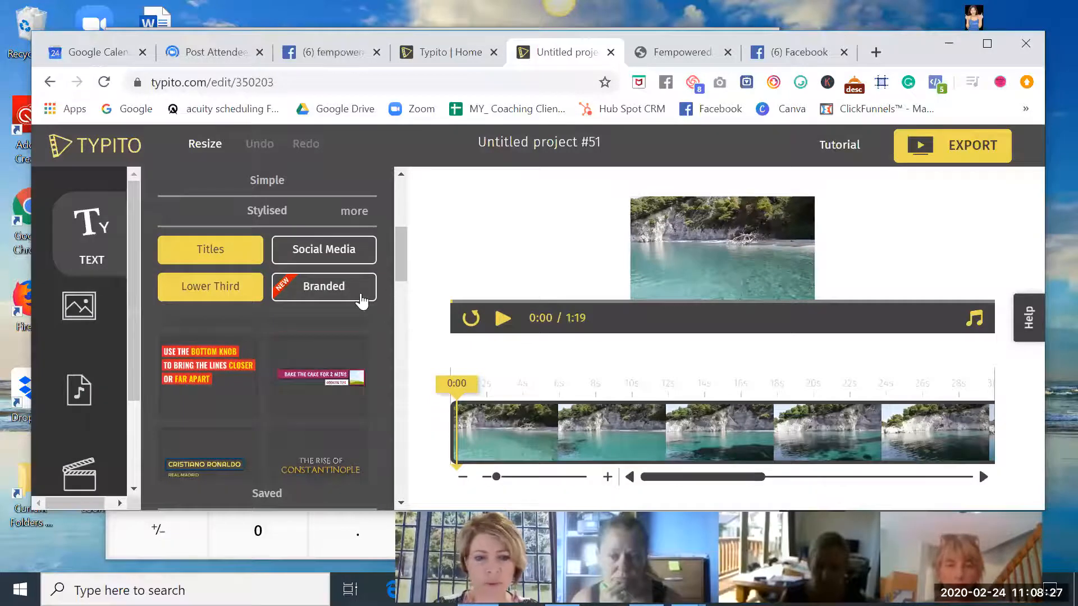
{"action": "scroll", "coordinate": [399, 264], "scroll_direction": "up", "scroll_amount": 2}
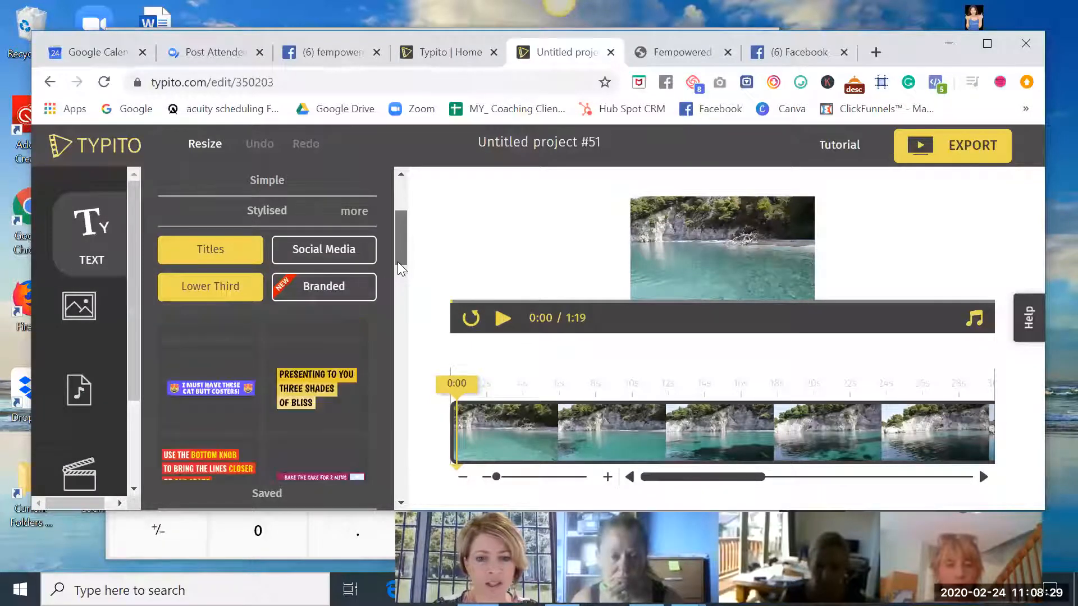
{"action": "scroll", "coordinate": [397, 258], "scroll_direction": "down", "scroll_amount": 1}
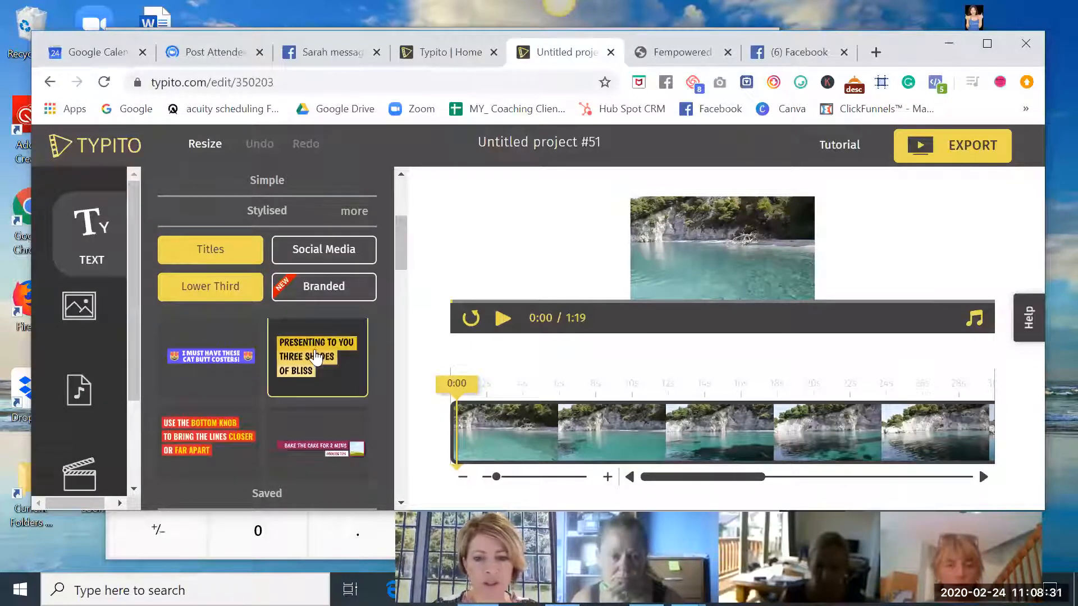
{"action": "left_click", "coordinate": [316, 357]}
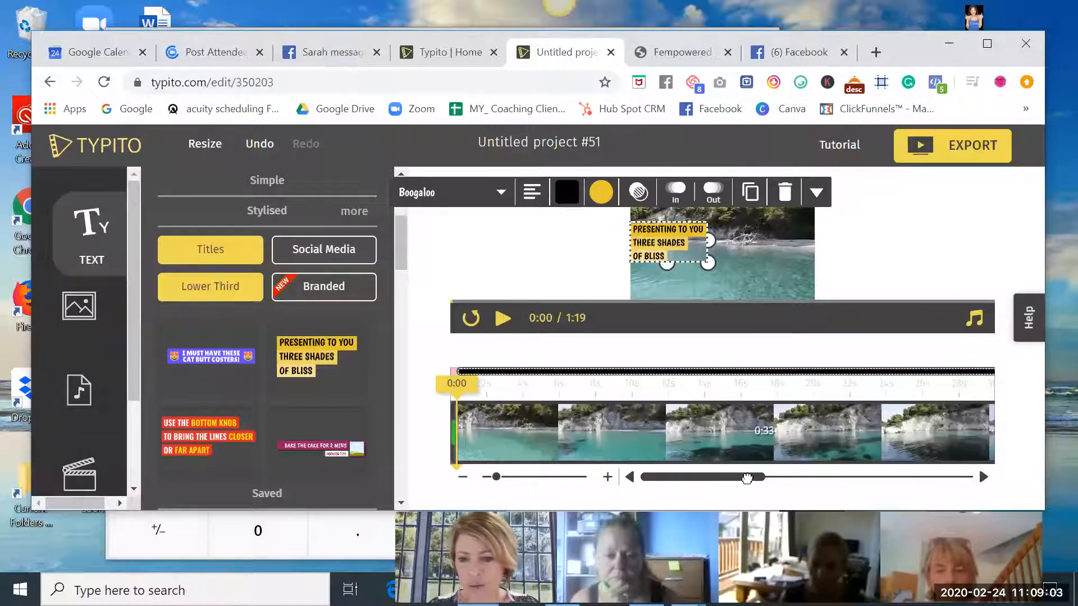
Extend the yellow text's duration on the timeline to the end of the video at 1:19
{"action": "left_click_drag", "start_coordinate": [747, 478], "coordinate": [892, 484]}
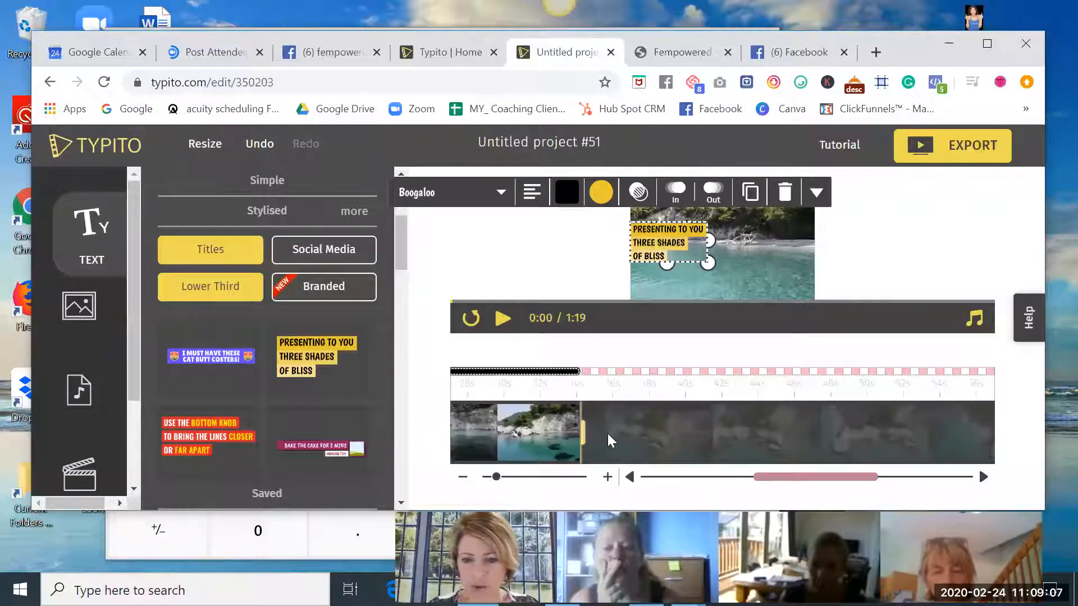
{"action": "left_click_drag", "start_coordinate": [920, 436], "coordinate": [985, 435]}
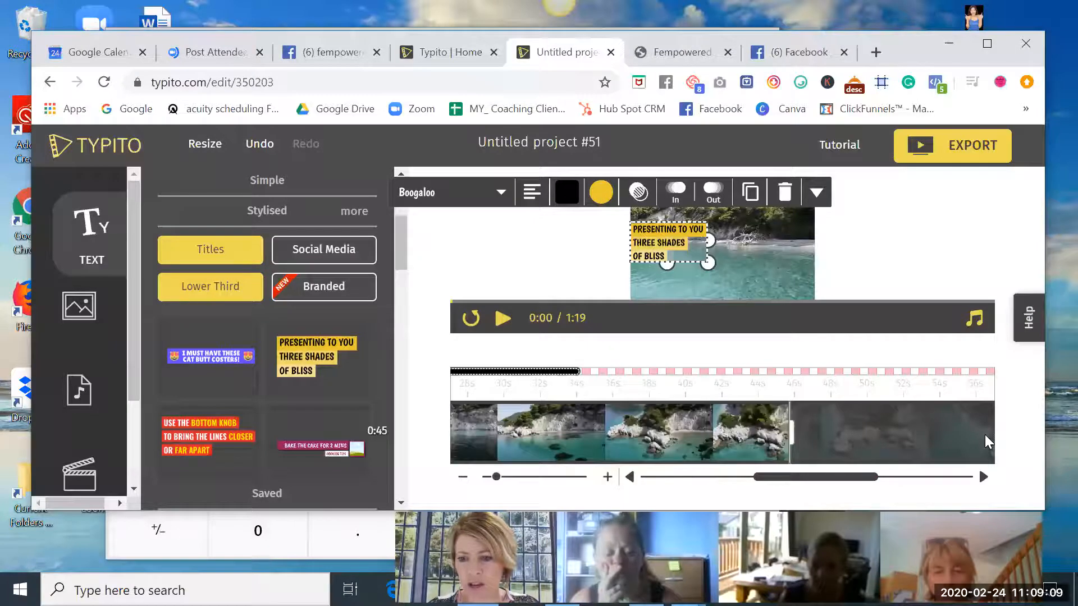
{"action": "left_click", "coordinate": [902, 480]}
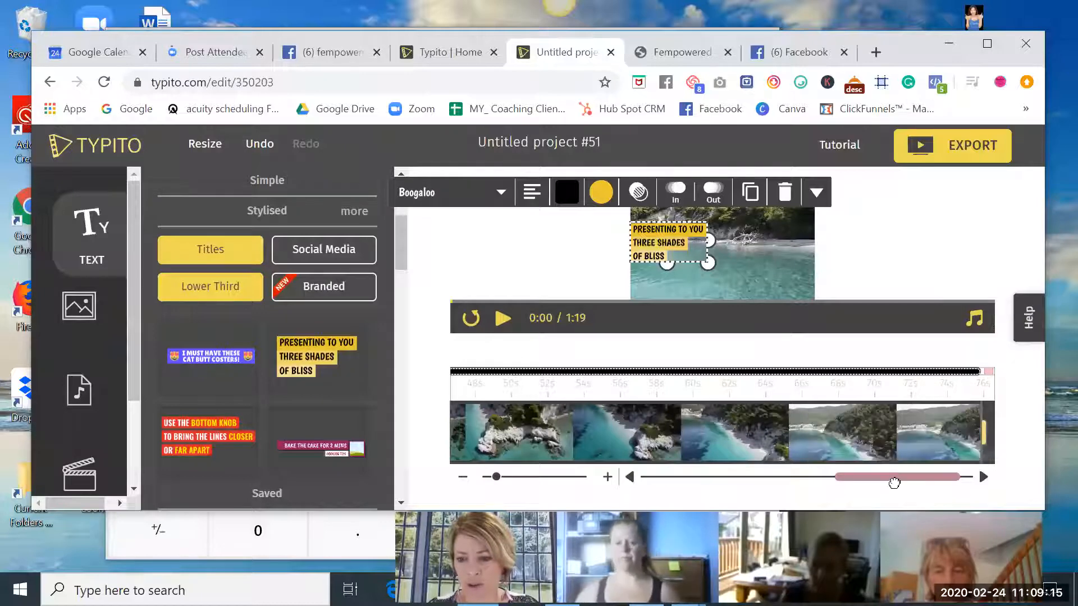
{"action": "left_click_drag", "start_coordinate": [953, 476], "coordinate": [966, 477]}
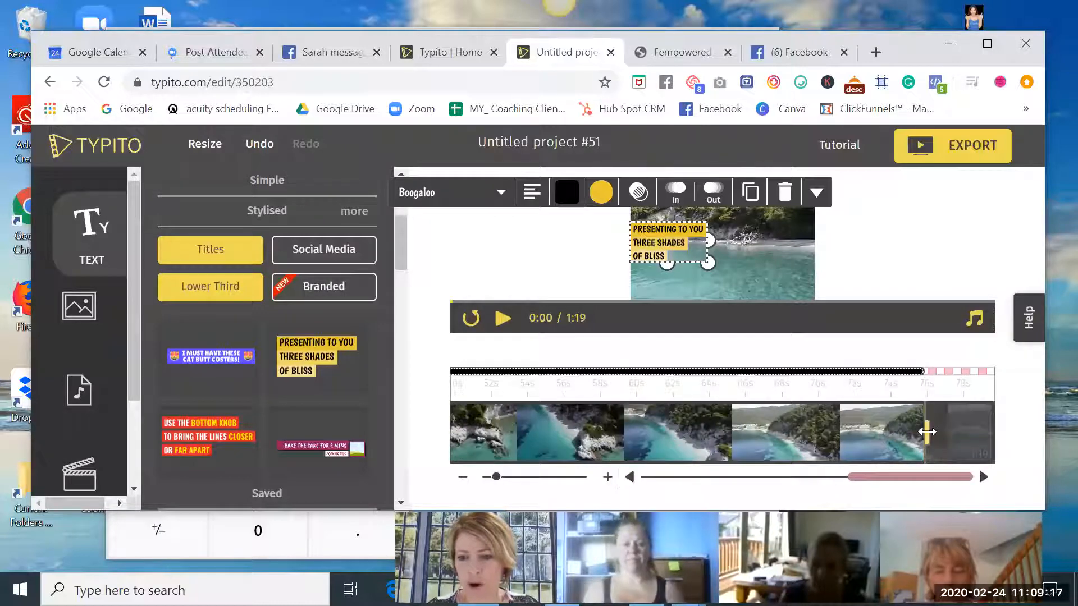
{"action": "left_click_drag", "start_coordinate": [927, 432], "coordinate": [1002, 428]}
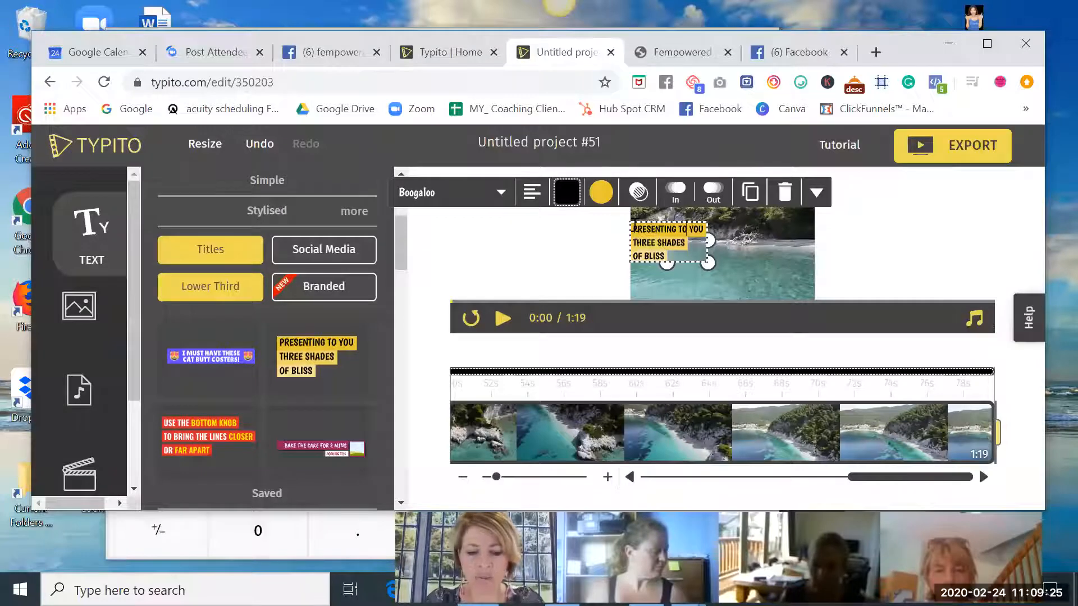
Replace the text's first line with "getting you more clents" and widen the text box to fit it on one line
{"action": "left_click_drag", "start_coordinate": [698, 229], "coordinate": [635, 226]}
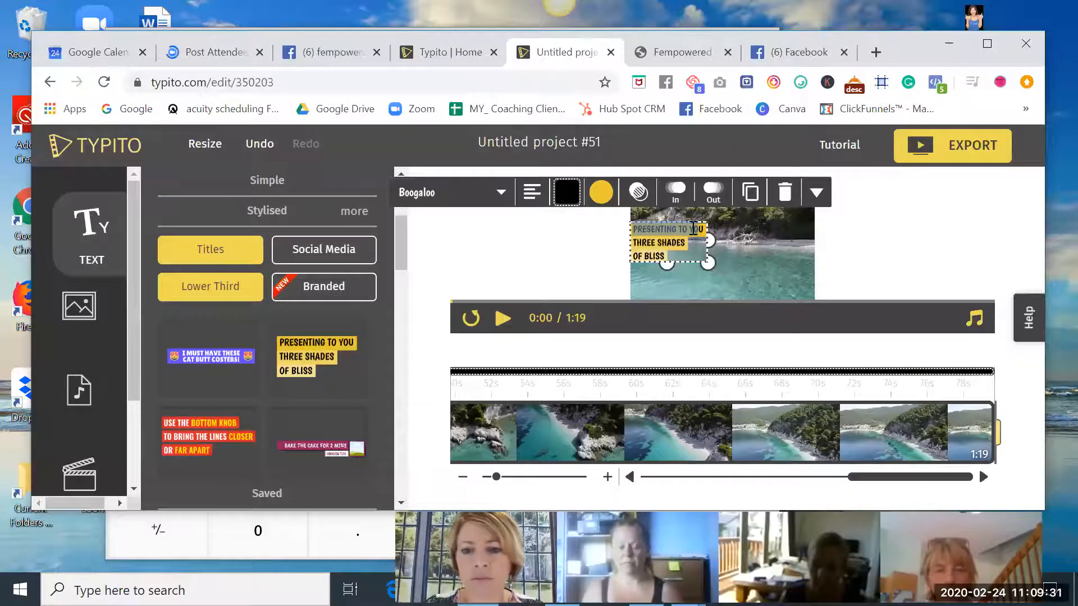
{"action": "type", "text": "getting you more clents"}
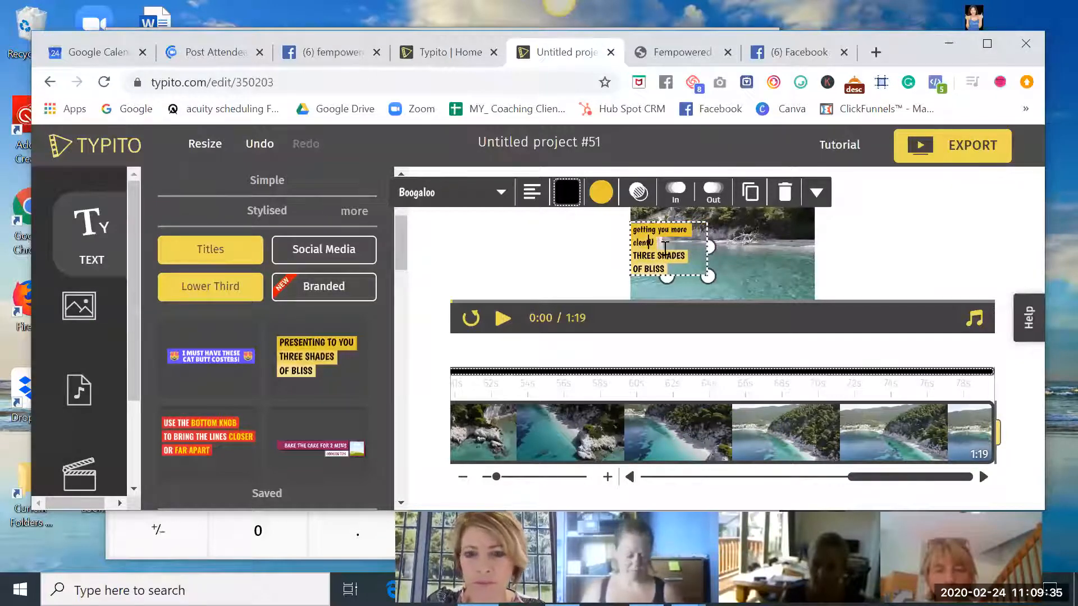
{"action": "key", "text": "Delete"}
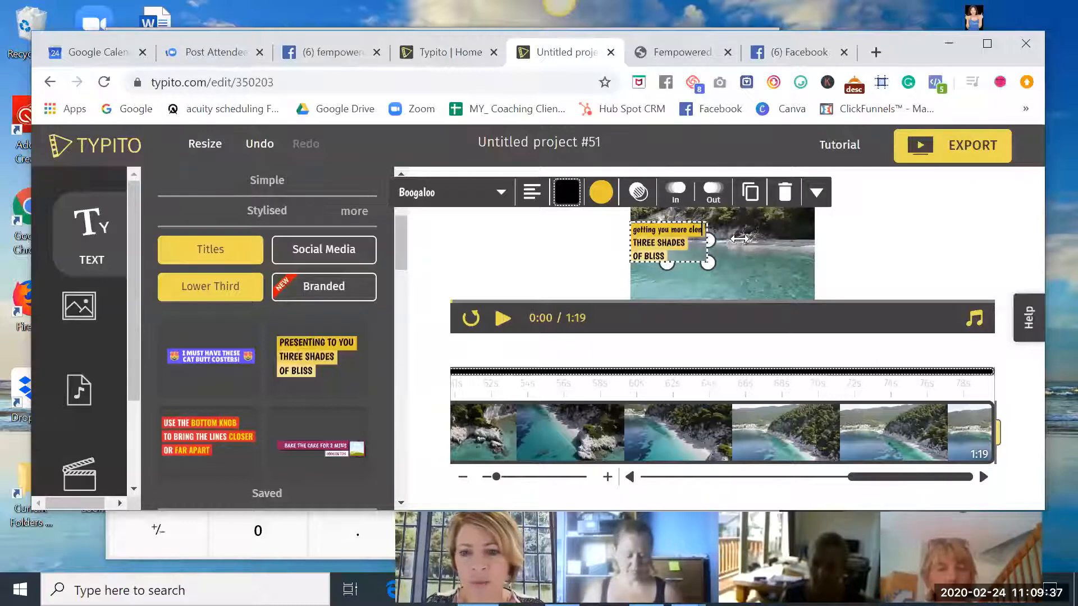
{"action": "left_click_drag", "start_coordinate": [711, 240], "coordinate": [750, 240]}
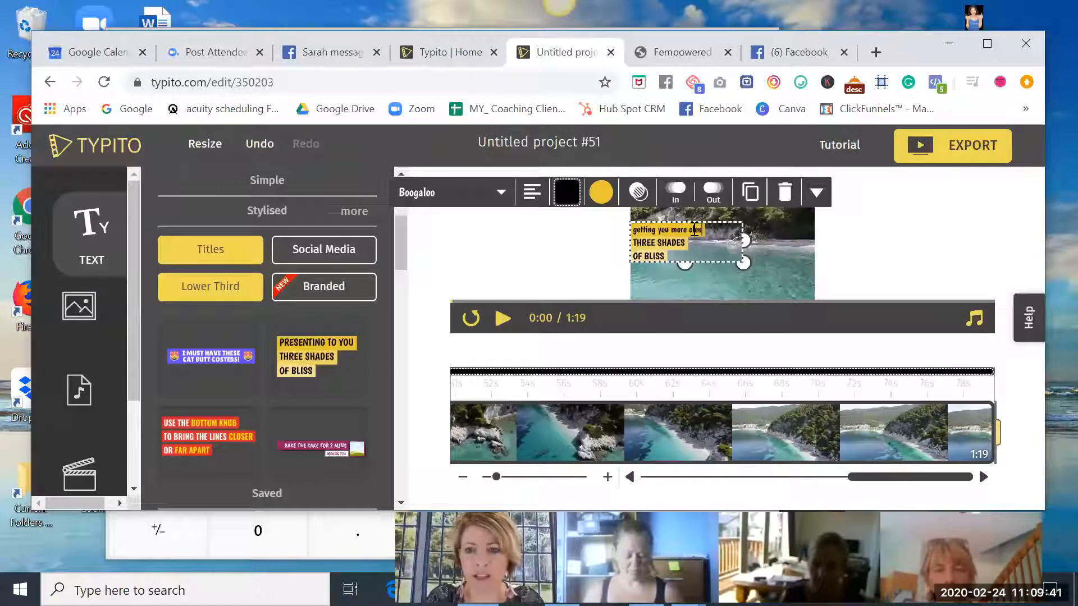
{"action": "type", "text": "ts"}
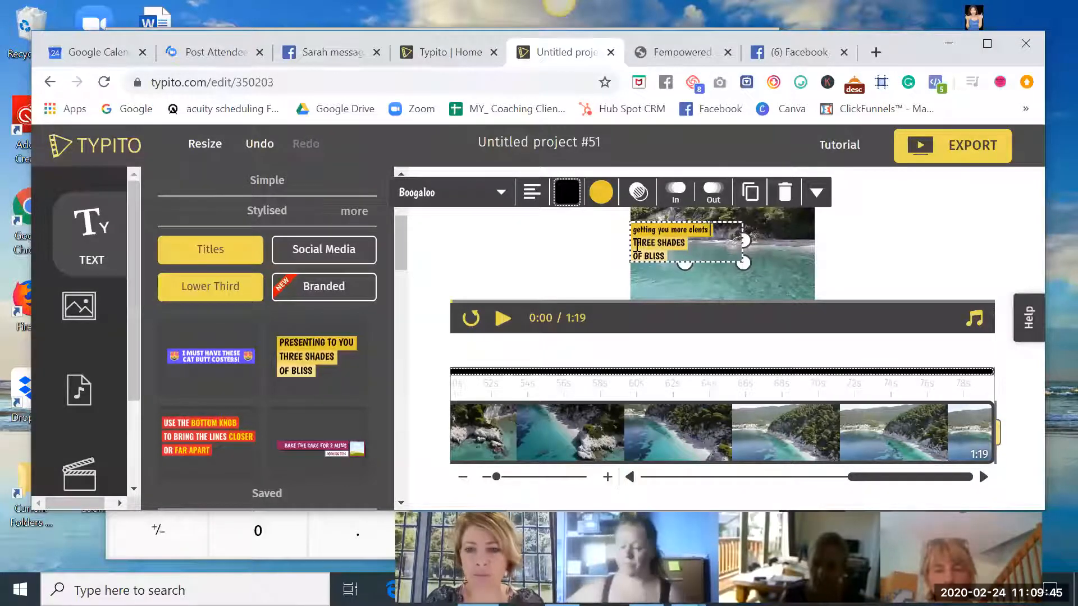
Replace the second line with "BOOK A CAL NOW" and the third line with the presenter's first name
{"action": "triple_click", "coordinate": [637, 245]}
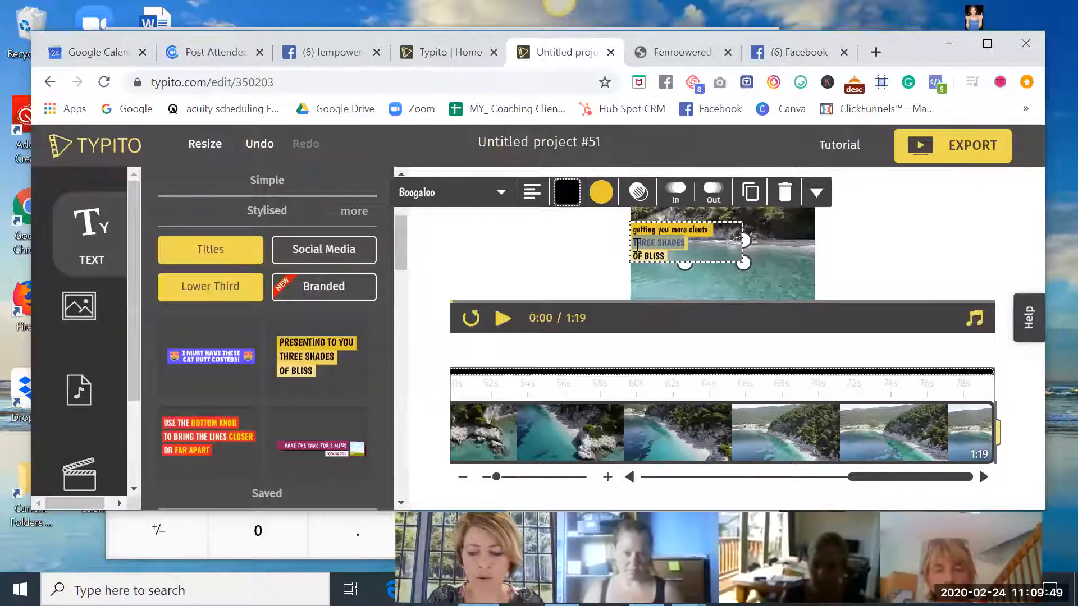
{"action": "type", "text": "BOO"}
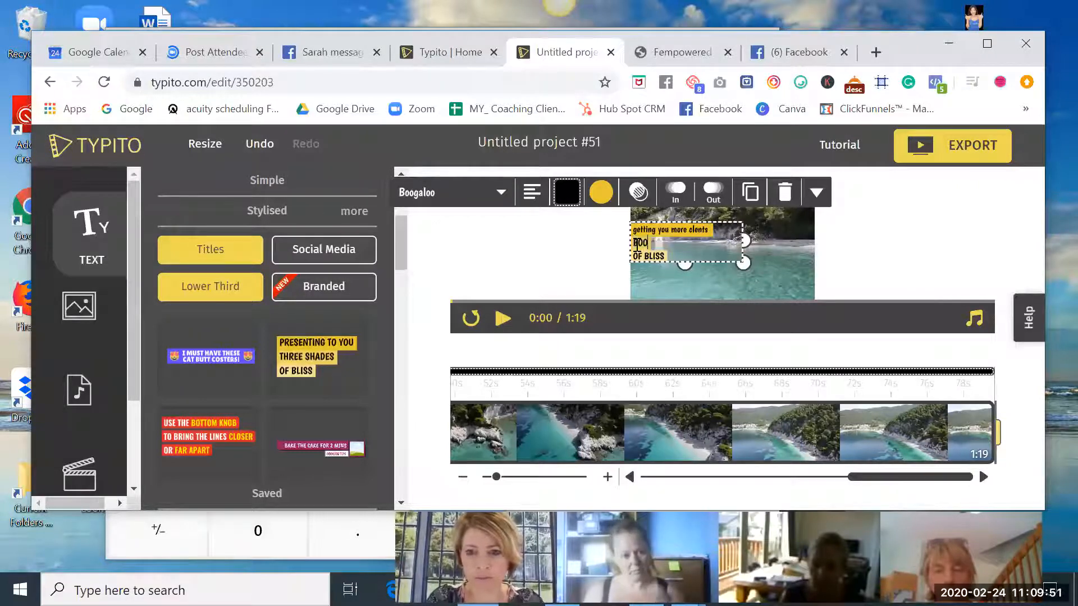
{"action": "type", "text": "K A CAL NOW"}
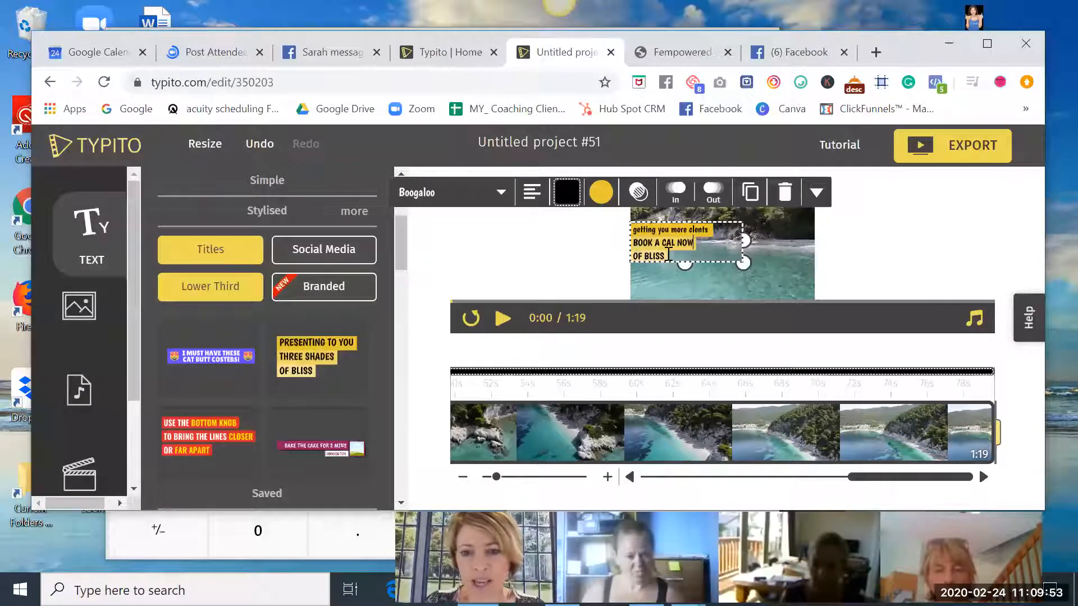
{"action": "triple_click", "coordinate": [638, 254]}
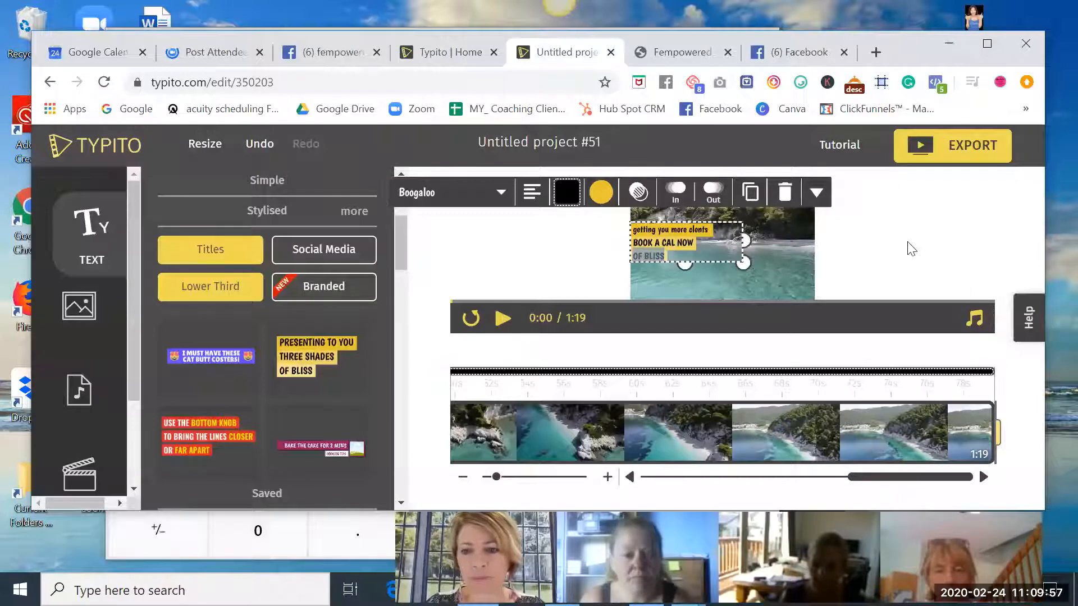
{"action": "type", "text": "Michelle"}
{"action": "left_click", "coordinate": [842, 264]}
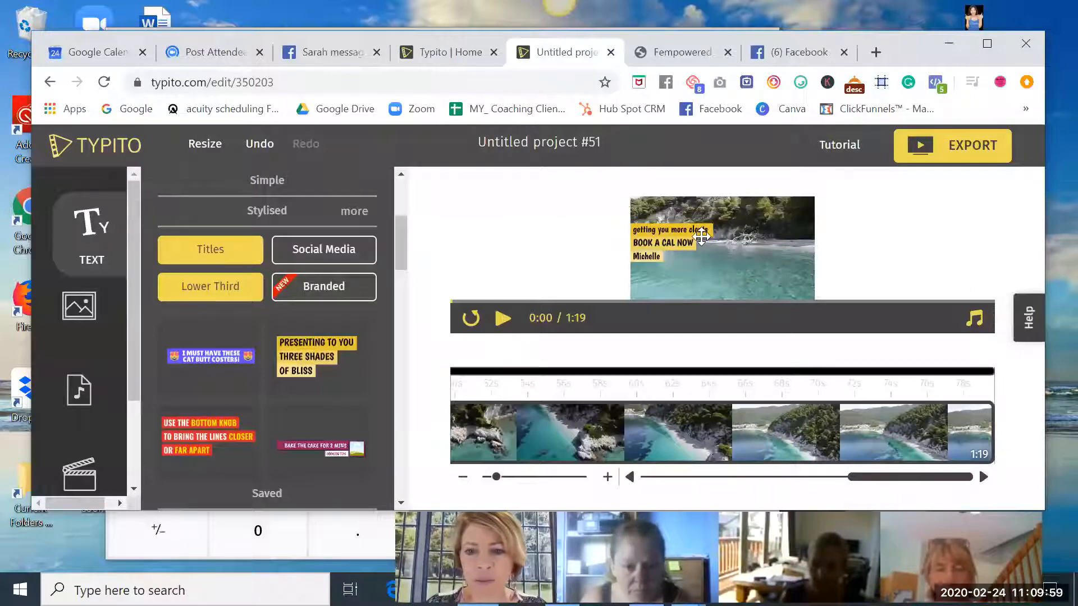
Change the text's background colour to pink and move the text block up to the upper-left corner of the video frame
{"action": "left_click", "coordinate": [702, 237]}
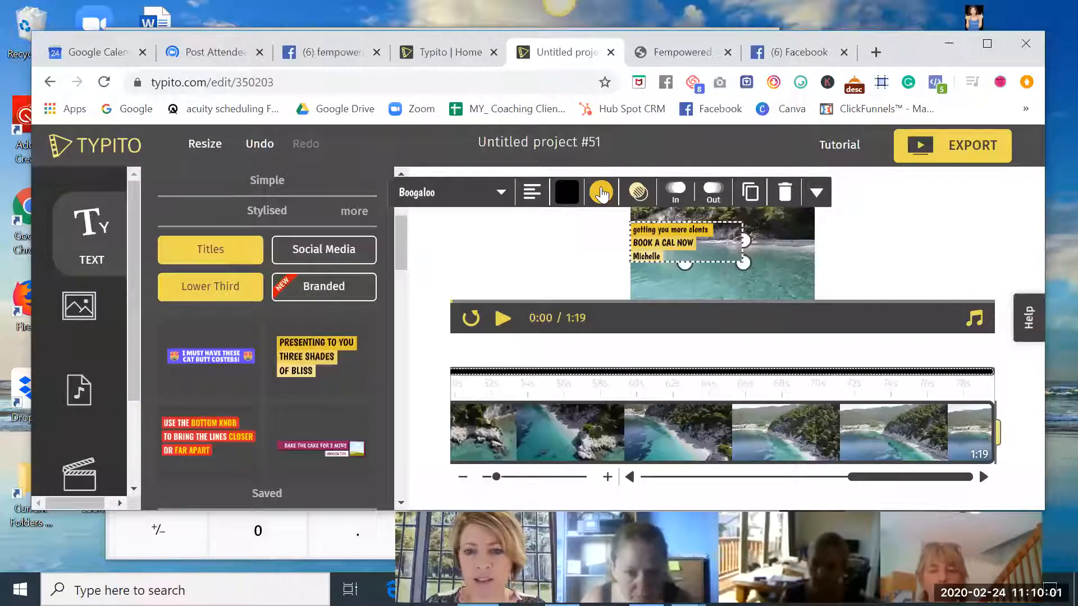
{"action": "left_click", "coordinate": [601, 193]}
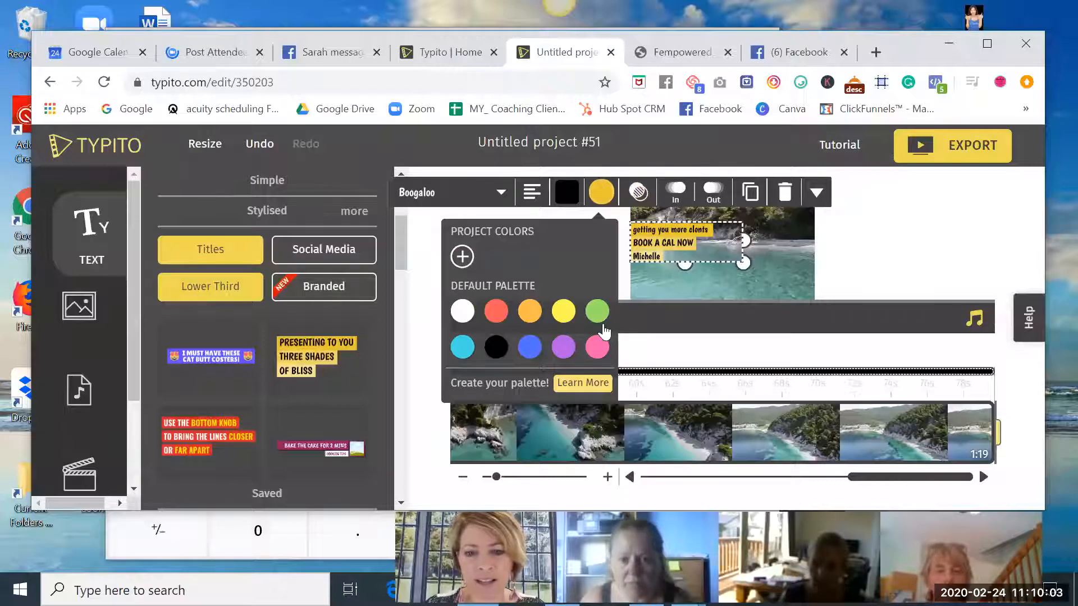
{"action": "left_click", "coordinate": [599, 348]}
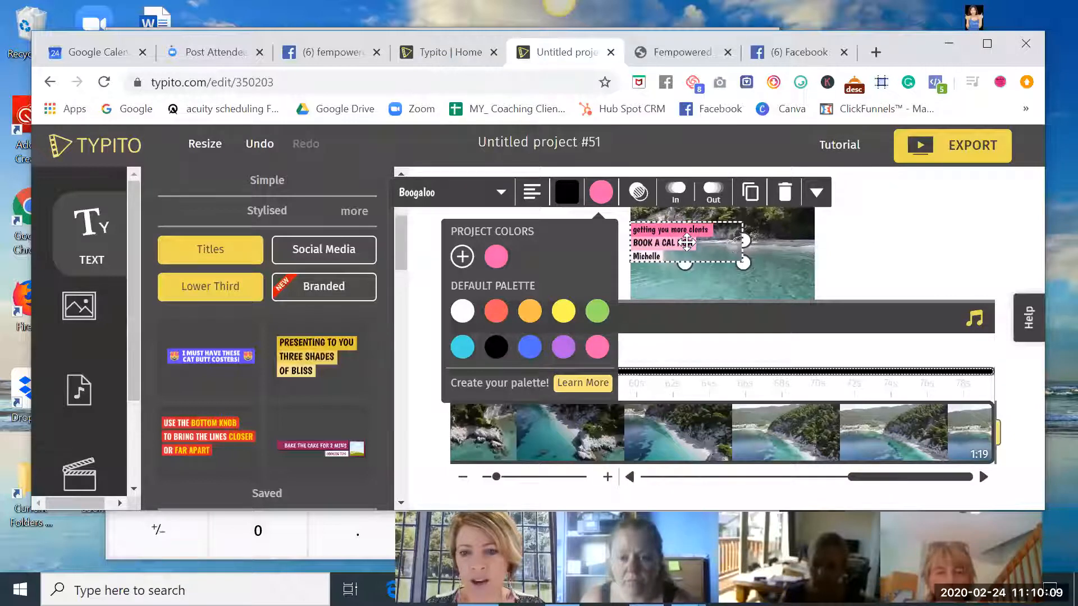
{"action": "left_click", "coordinate": [687, 225]}
{"action": "left_click_drag", "start_coordinate": [687, 223], "coordinate": [687, 214]}
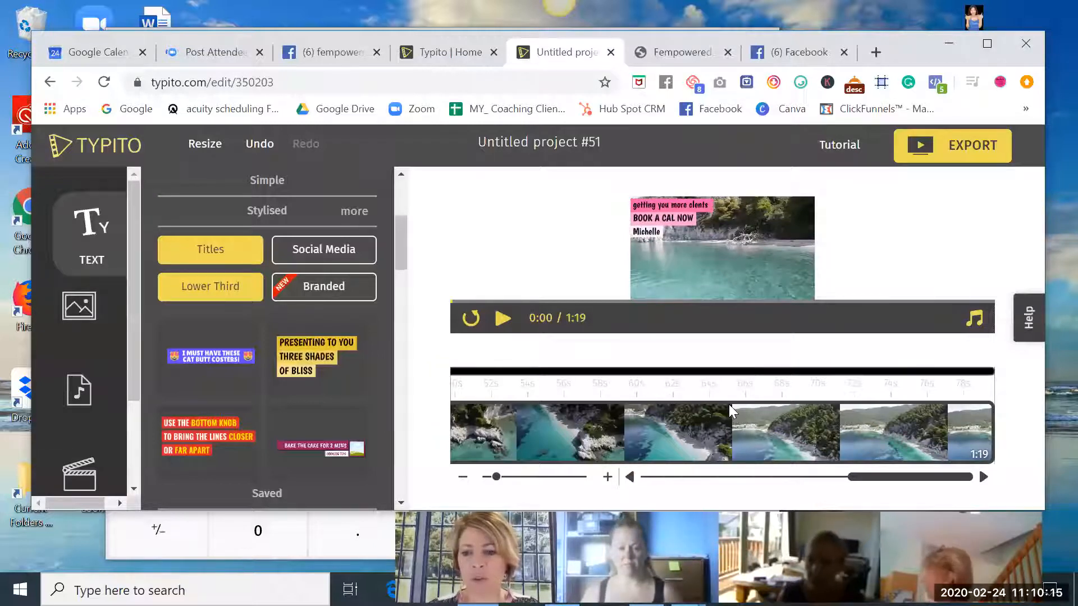
{"action": "left_click", "coordinate": [681, 423]}
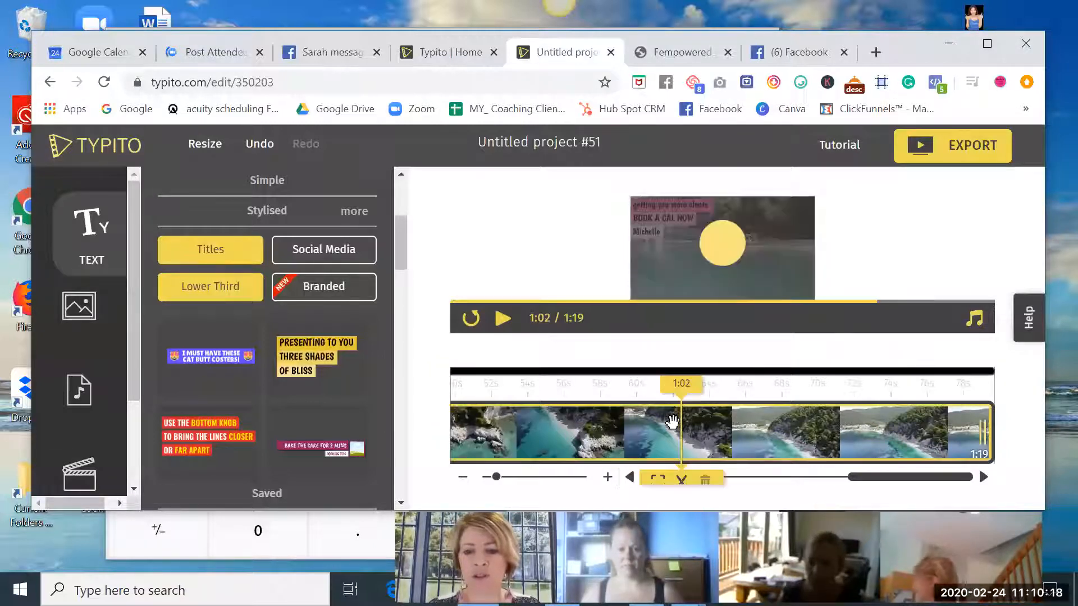
{"action": "left_click", "coordinate": [538, 427]}
{"action": "key", "text": "alt+Left"}
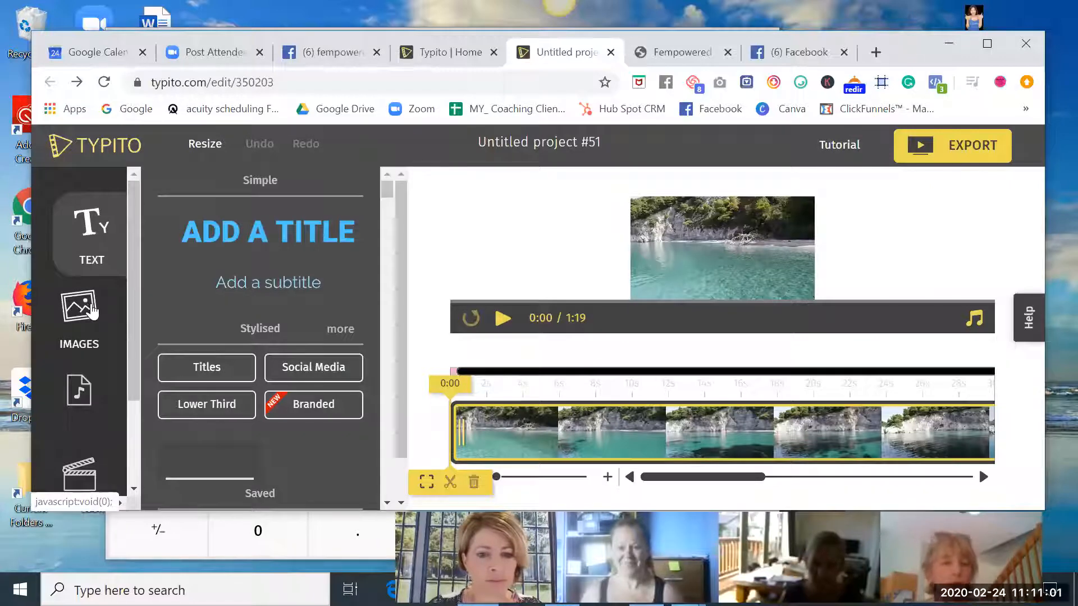
Add the YouTube icon from the icon collection, enlarge it and place it in the lower-right corner of the video frame
{"action": "left_click", "coordinate": [88, 311]}
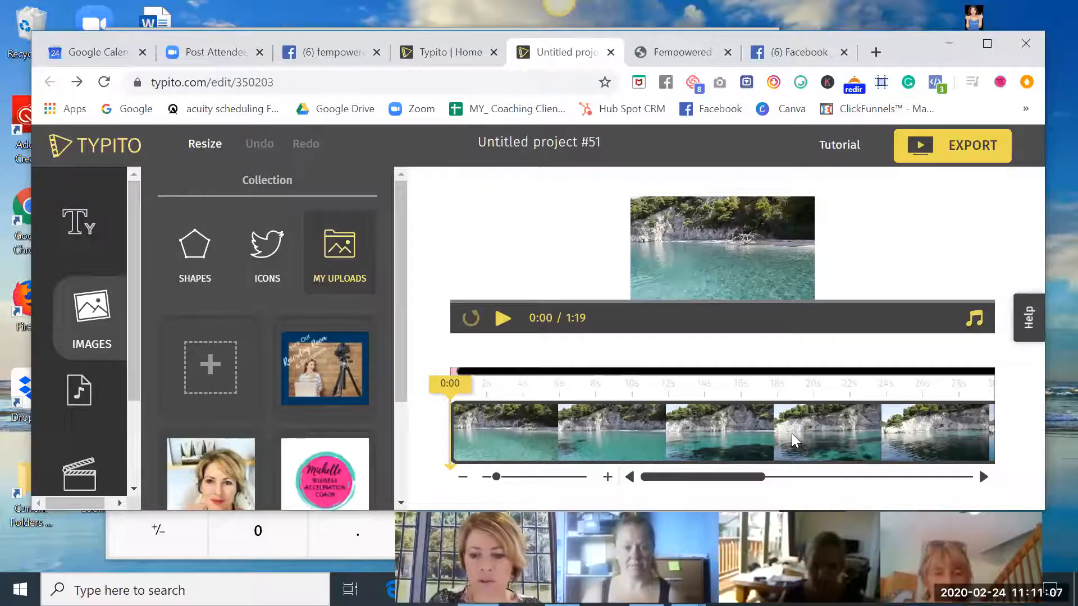
{"action": "left_click", "coordinate": [863, 481]}
{"action": "left_click", "coordinate": [983, 476]}
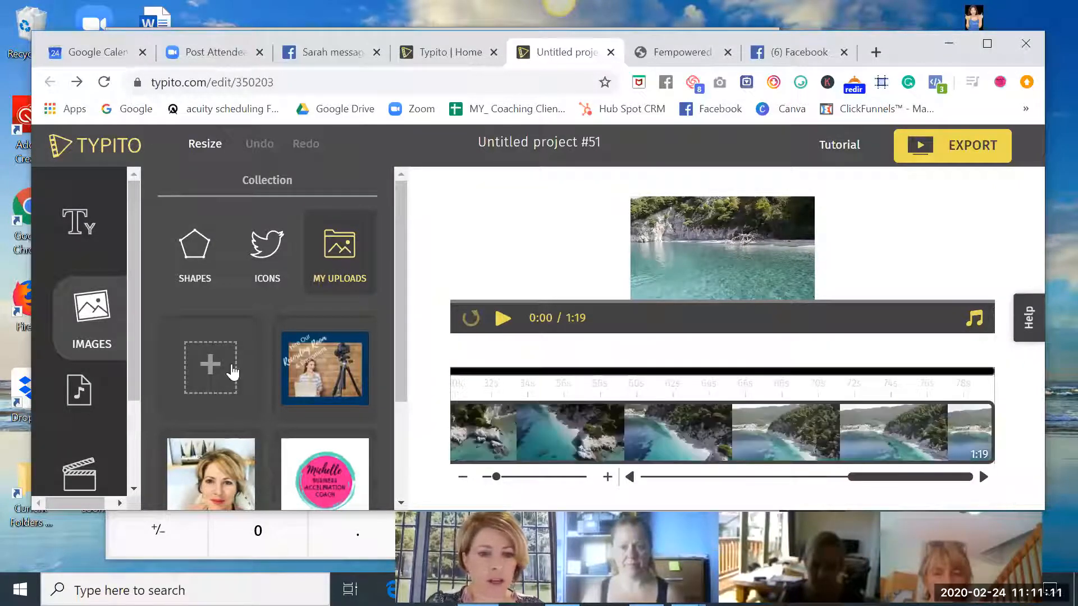
{"action": "left_click", "coordinate": [273, 273]}
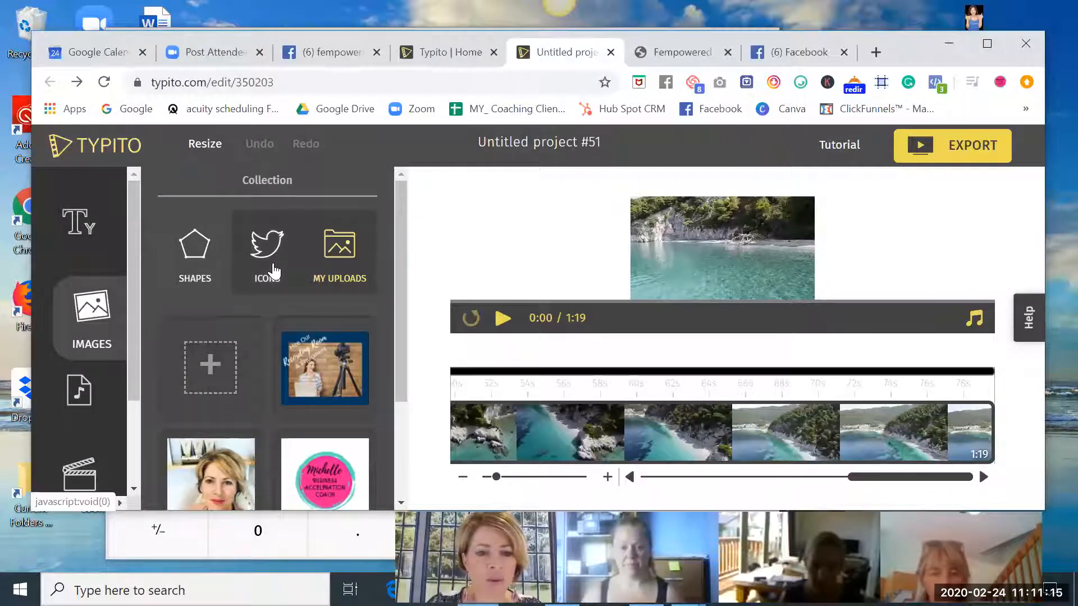
{"action": "left_click_drag", "start_coordinate": [397, 252], "coordinate": [397, 277]}
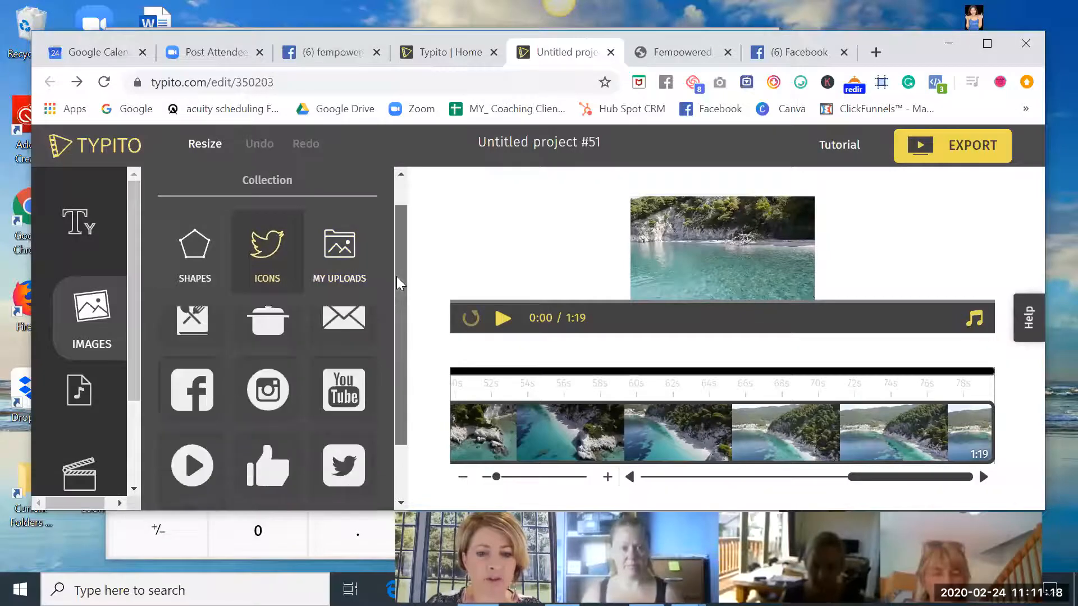
{"action": "left_click", "coordinate": [348, 396]}
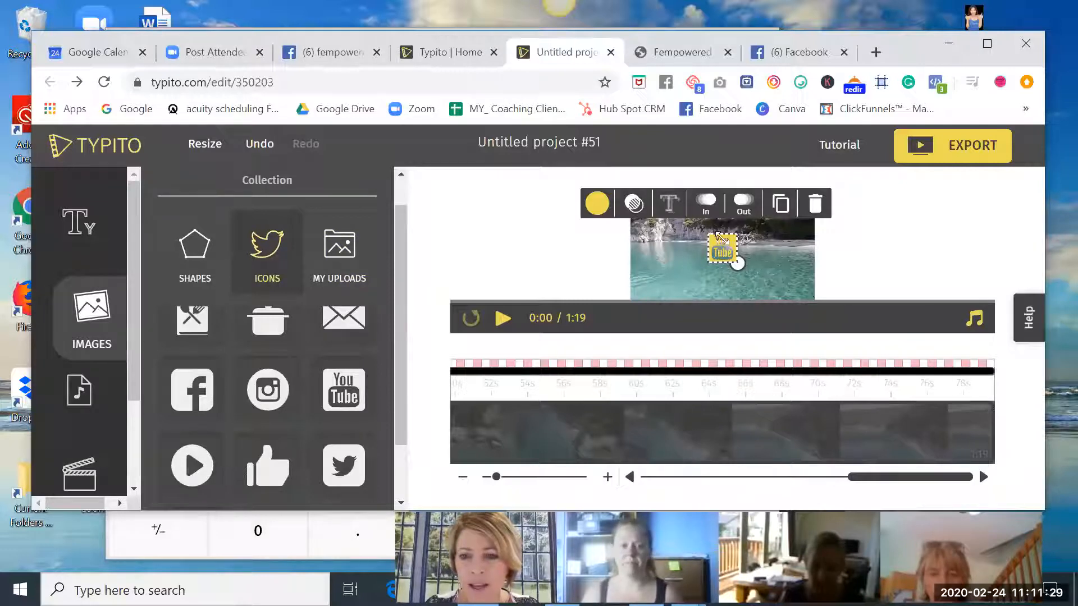
{"action": "left_click_drag", "start_coordinate": [719, 236], "coordinate": [768, 262]}
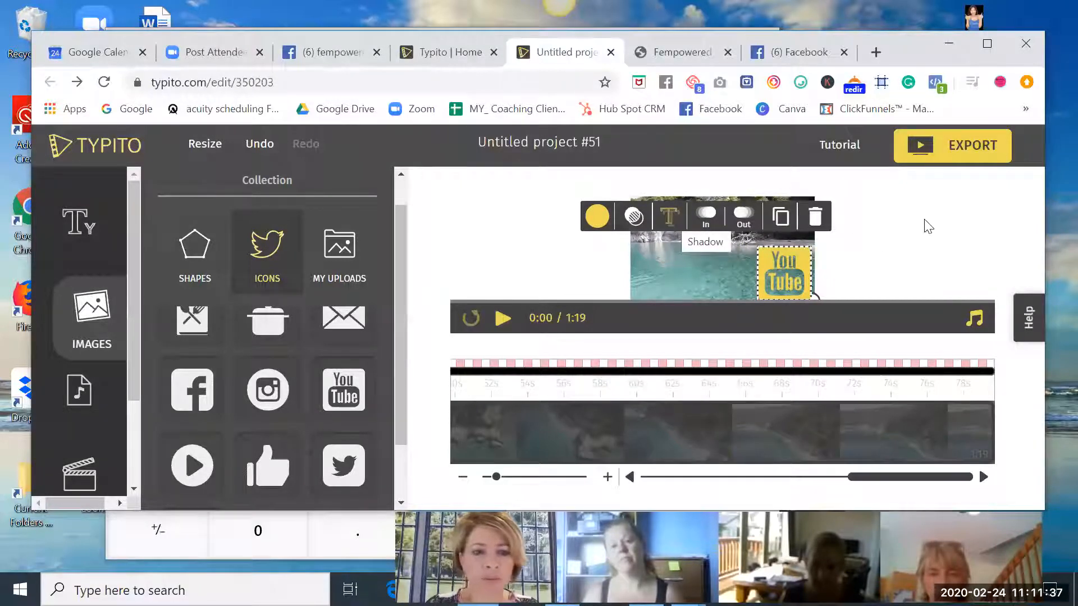
Add a simple subtitle text and position it just above the YouTube icon in the video frame
{"action": "left_click", "coordinate": [86, 329]}
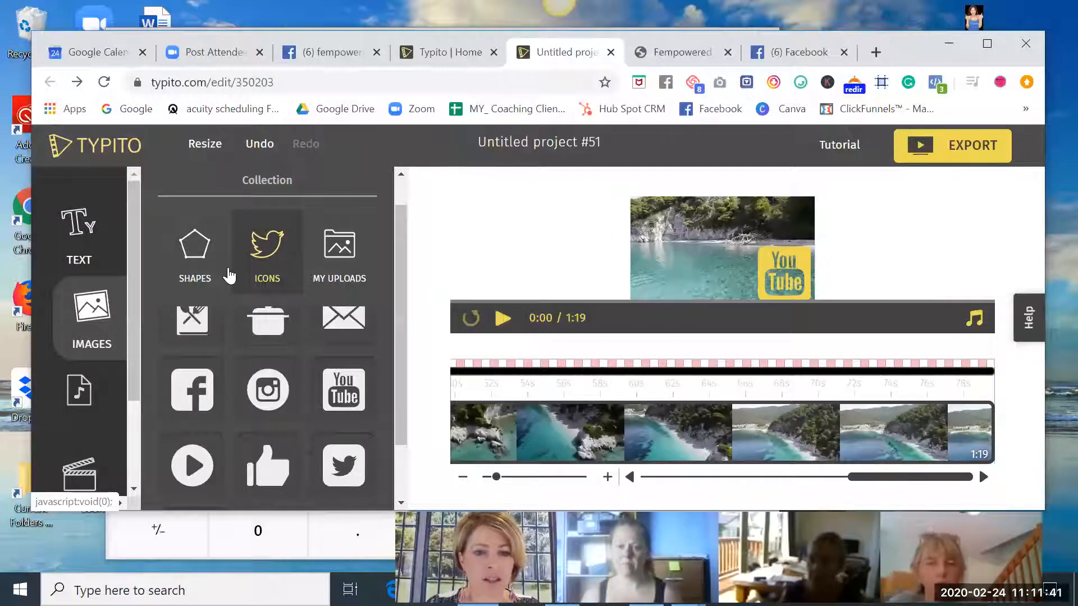
{"action": "left_click", "coordinate": [252, 285]}
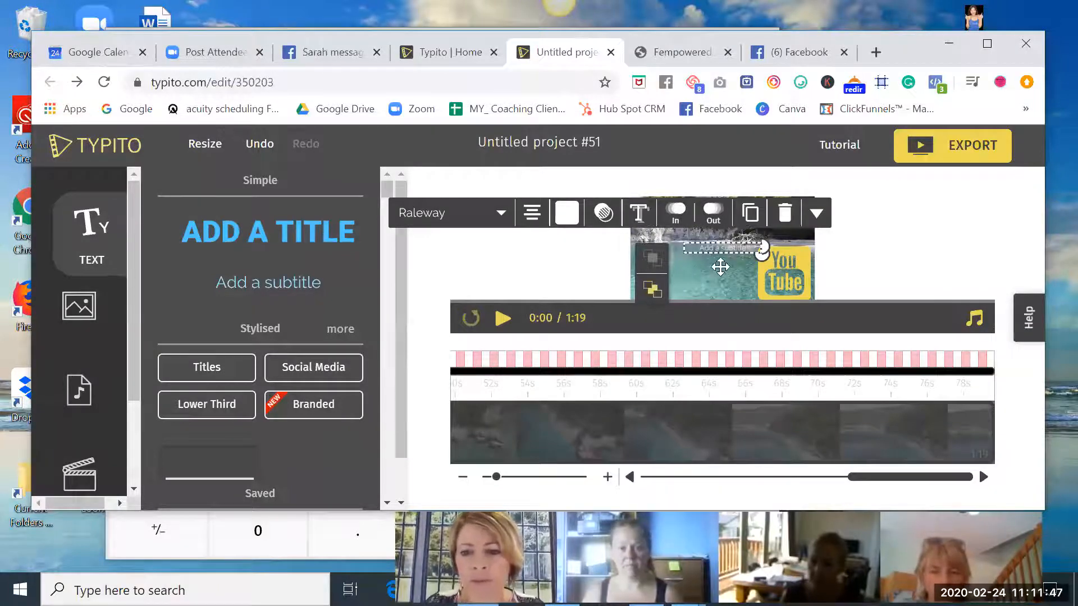
{"action": "left_click_drag", "start_coordinate": [759, 249], "coordinate": [780, 242]}
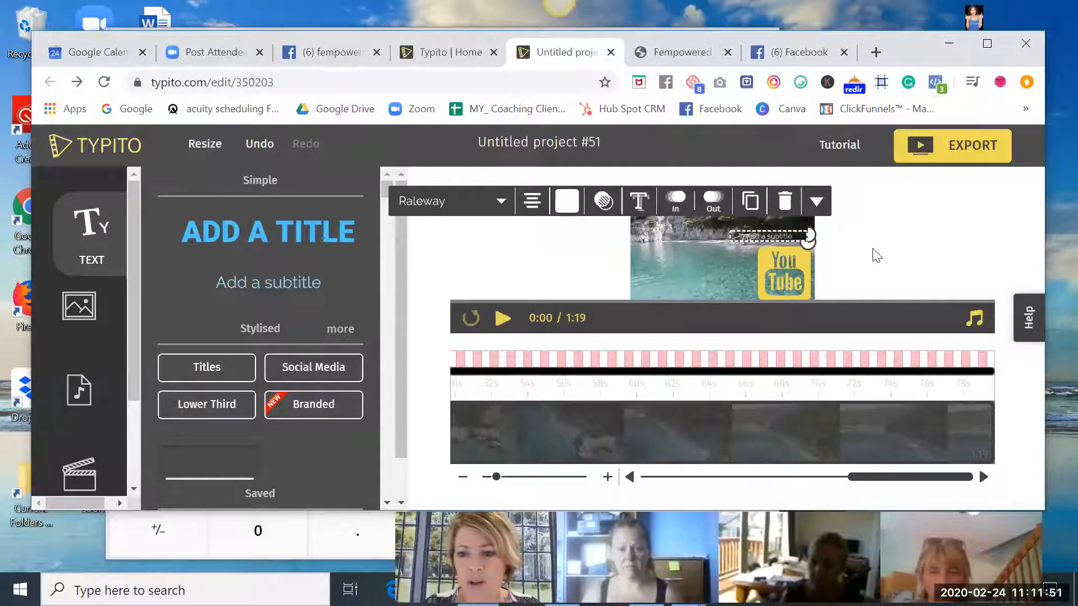
{"action": "left_click", "coordinate": [833, 358]}
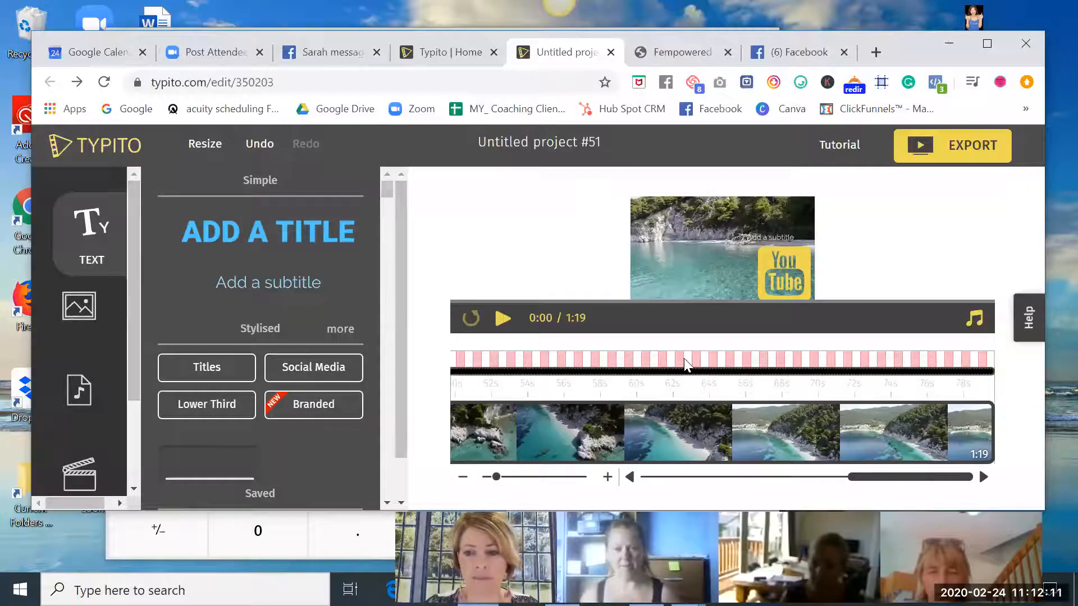
Set the subtitle to run from about 25 to about 36 seconds on the timeline
{"action": "left_click", "coordinate": [672, 375]}
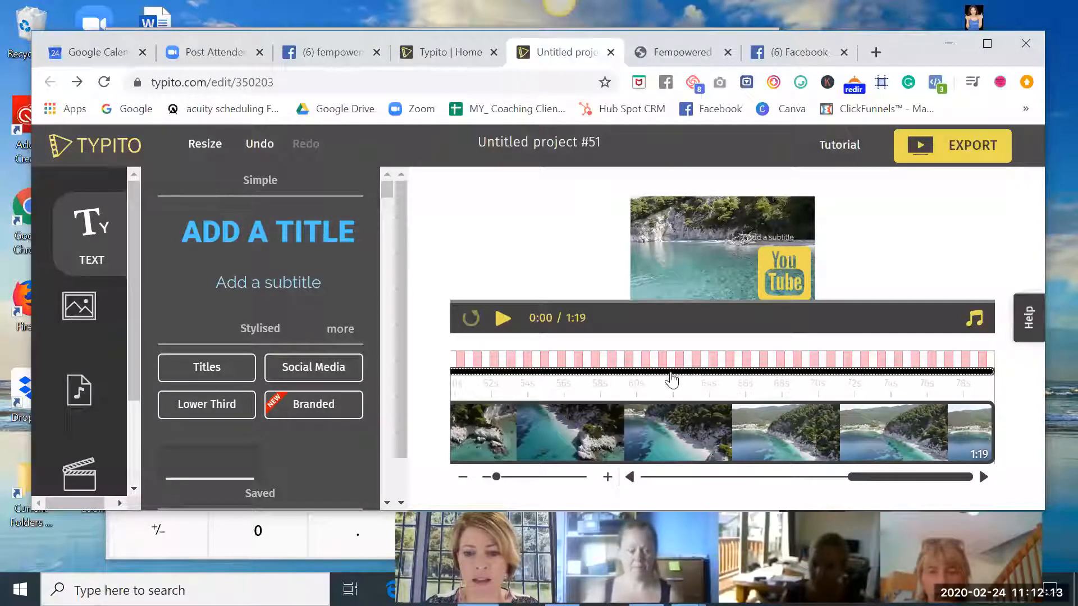
{"action": "left_click", "coordinate": [616, 441]}
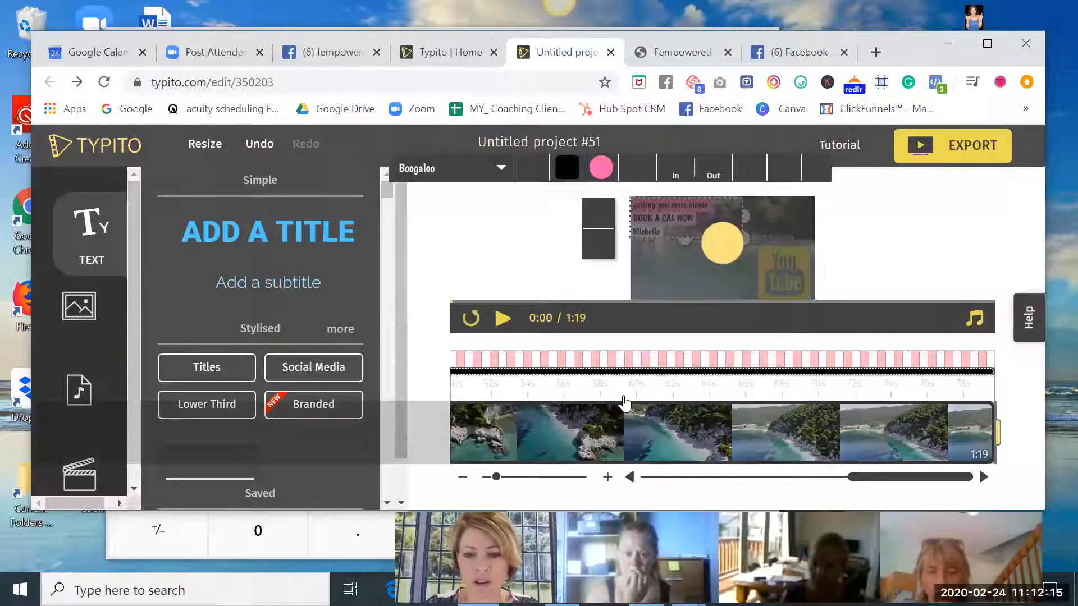
{"action": "left_click", "coordinate": [587, 359]}
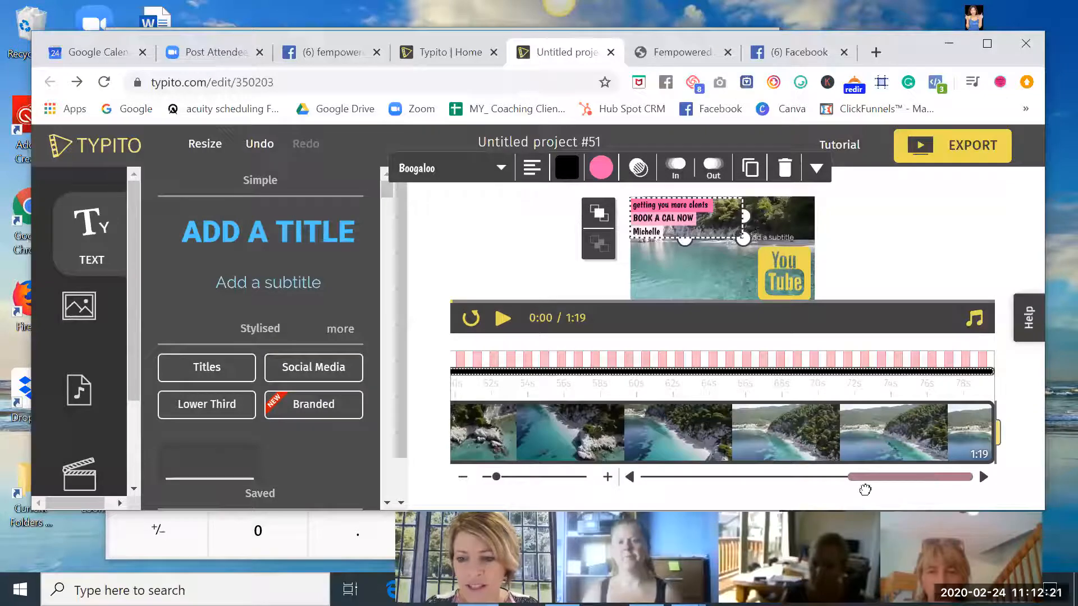
{"action": "left_click_drag", "start_coordinate": [728, 494], "coordinate": [685, 496]}
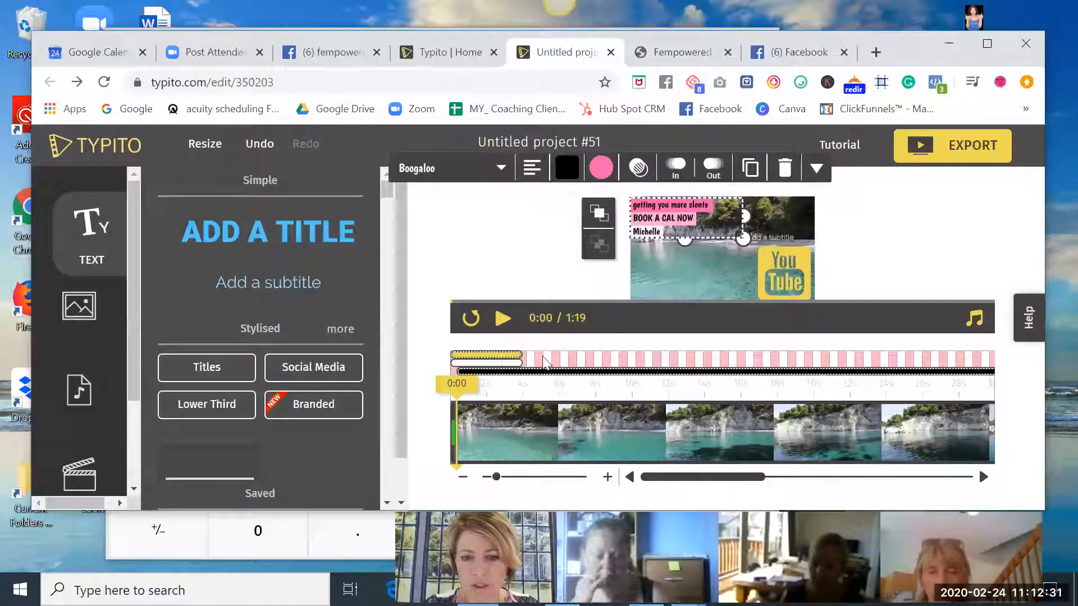
{"action": "left_click", "coordinate": [515, 364]}
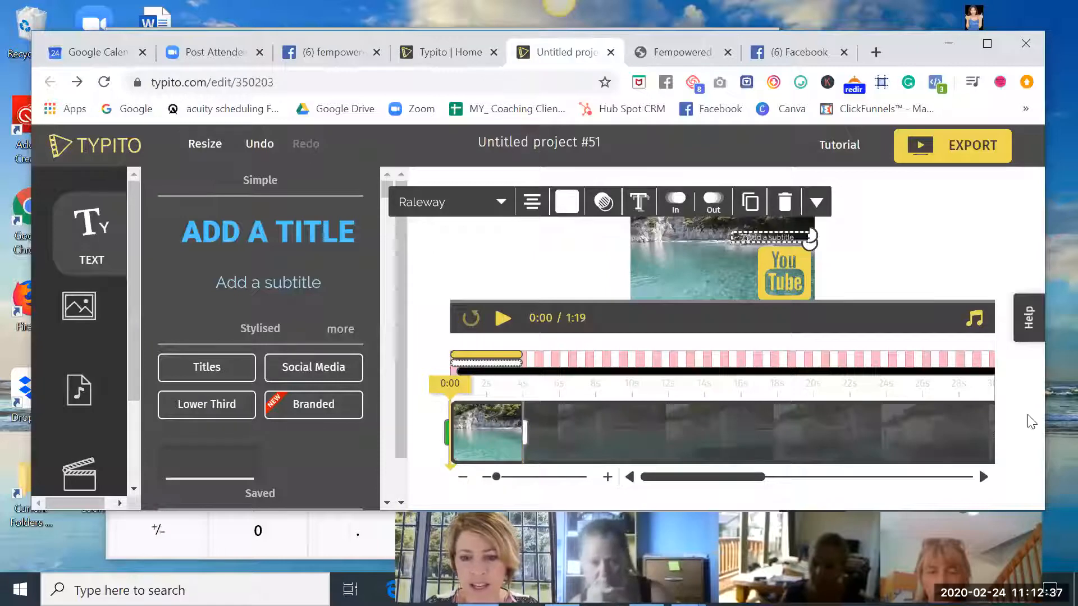
{"action": "left_click", "coordinate": [501, 436]}
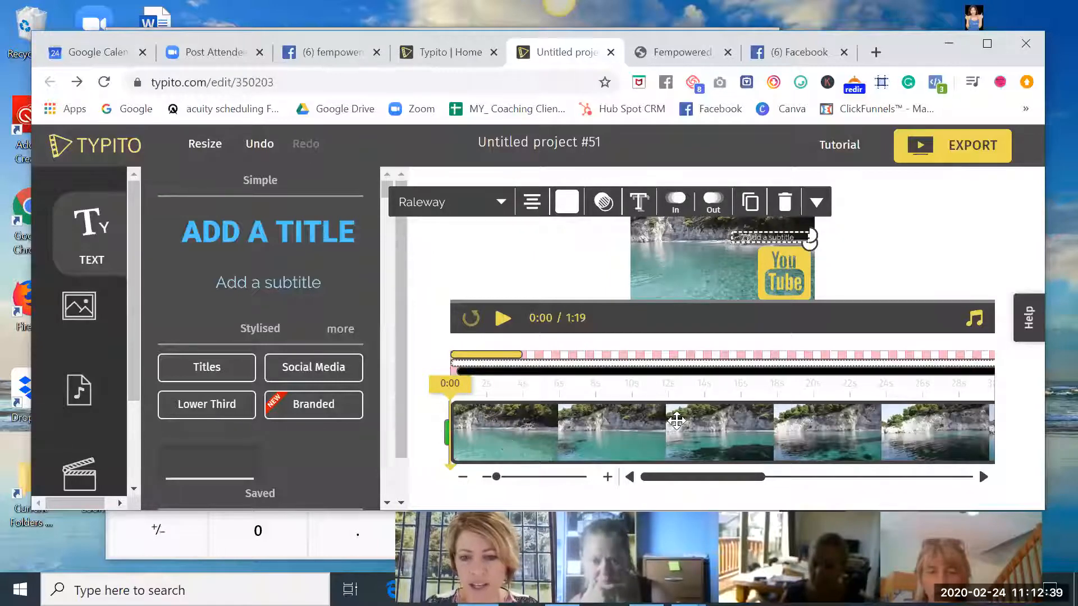
{"action": "left_click_drag", "start_coordinate": [446, 431], "coordinate": [831, 428]}
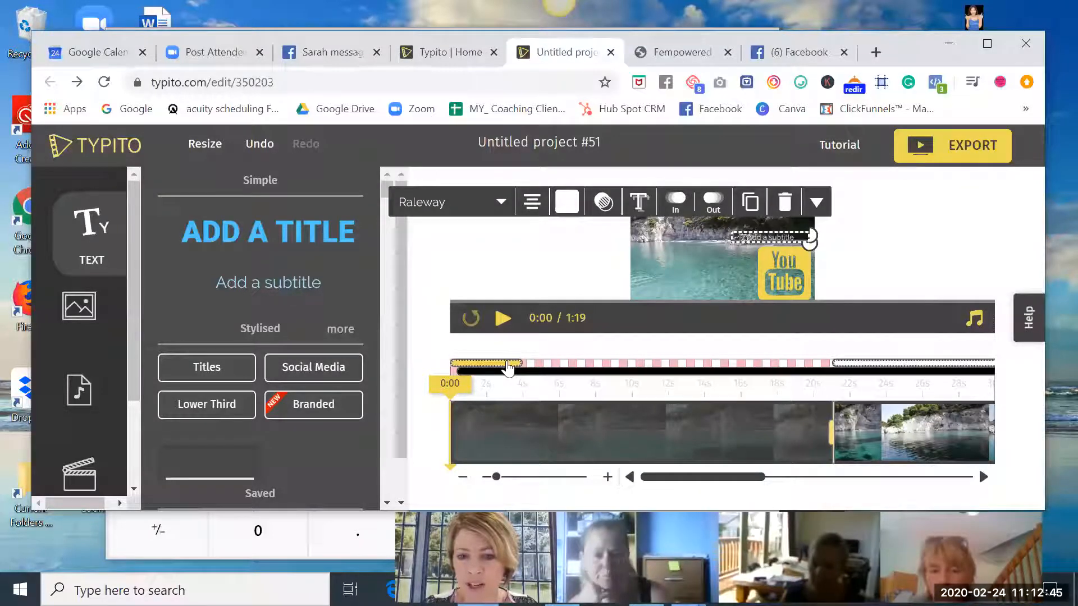
Set the YouTube icon to run from about 15 to about 27 seconds on the timeline
{"action": "left_click", "coordinate": [508, 364]}
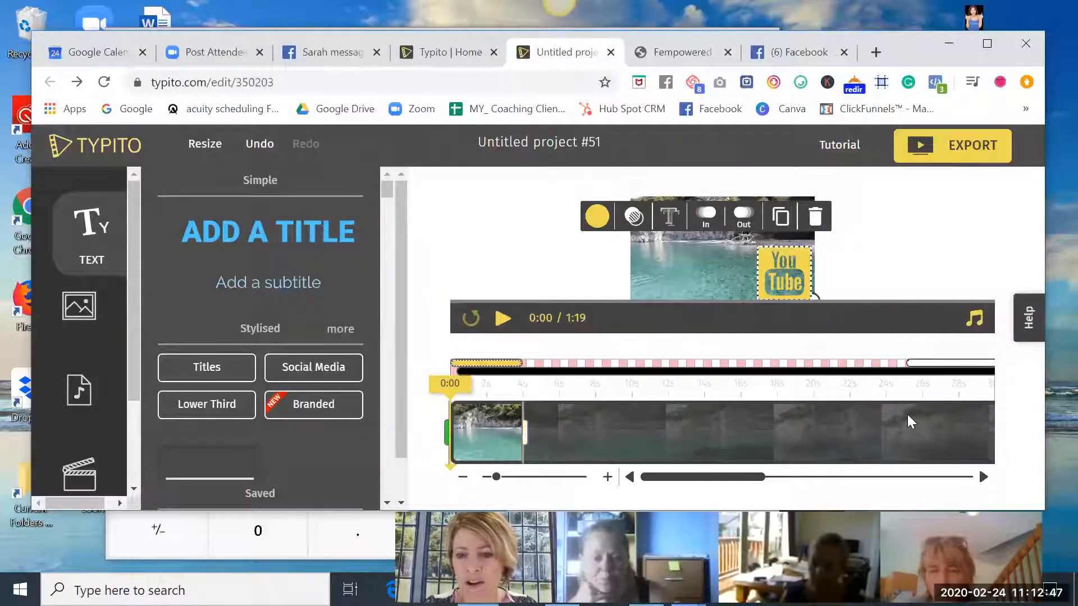
{"action": "left_click", "coordinate": [938, 416]}
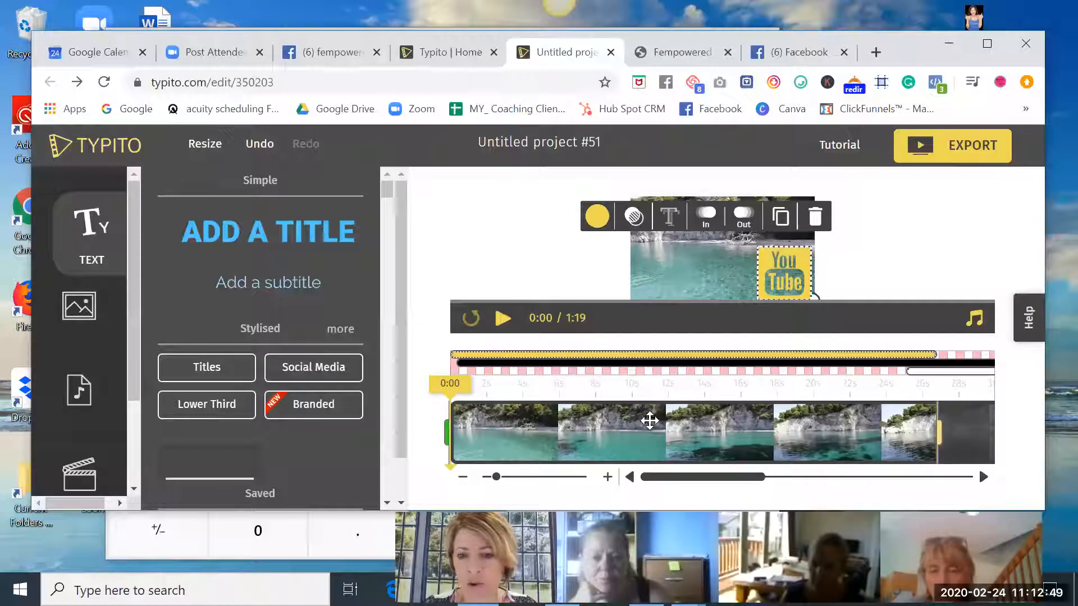
{"action": "left_click_drag", "start_coordinate": [649, 421], "coordinate": [715, 428]}
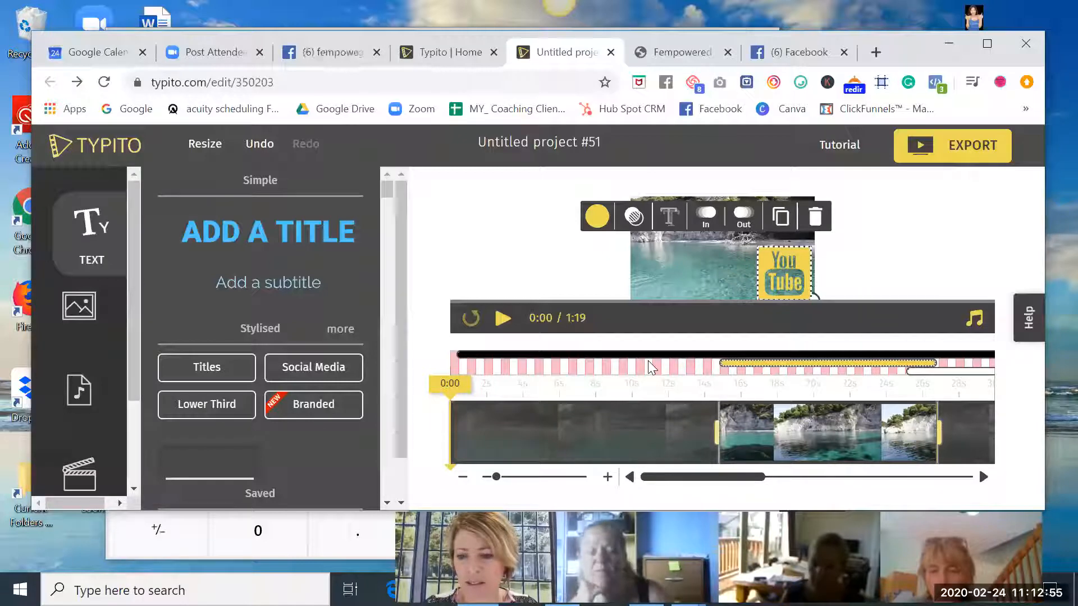
Shift the YouTube icon's timeline segment earlier so it runs from about 13 to about 25 seconds
{"action": "left_click", "coordinate": [608, 448]}
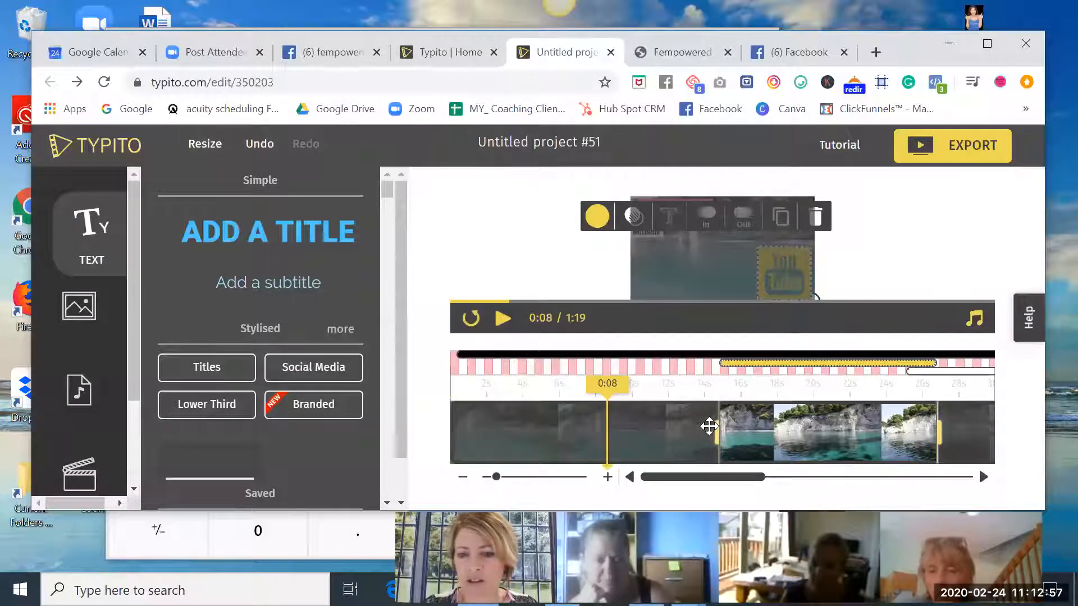
{"action": "left_click", "coordinate": [487, 416]}
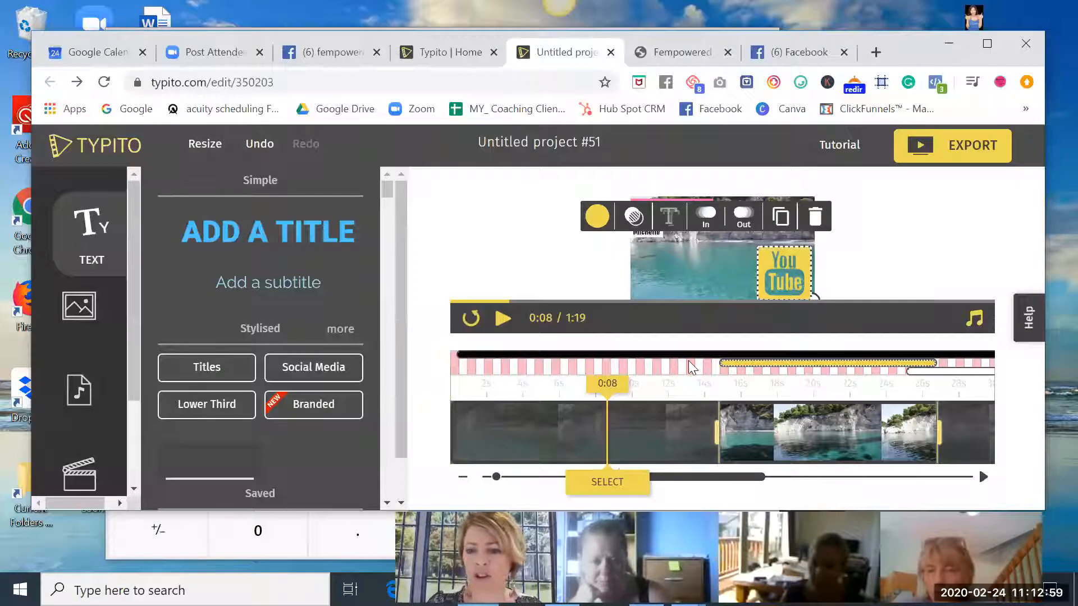
{"action": "left_click", "coordinate": [826, 365]}
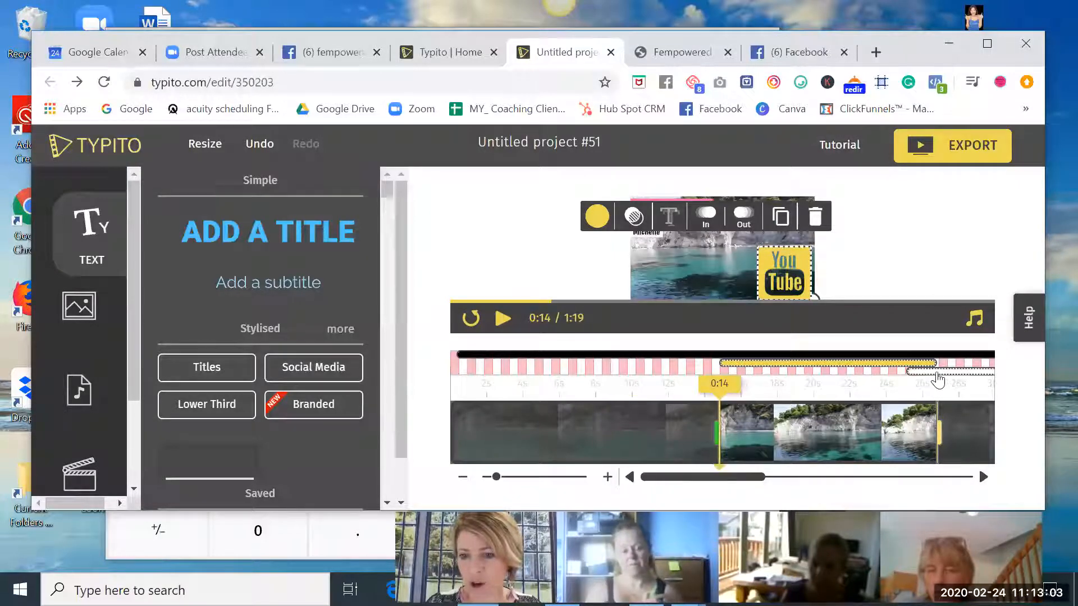
{"action": "left_click_drag", "start_coordinate": [936, 373], "coordinate": [898, 369]}
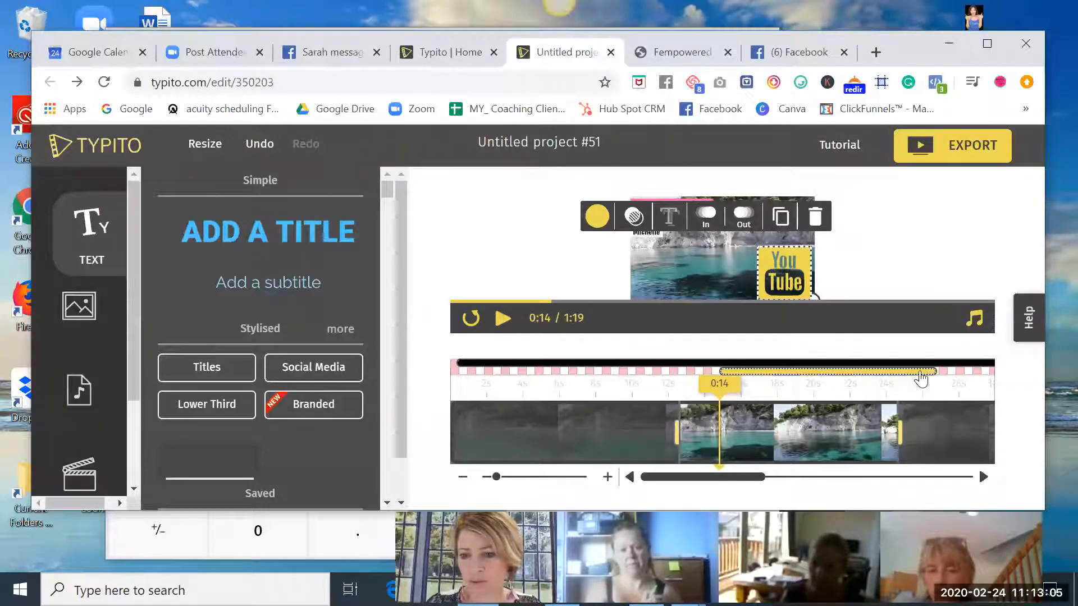
Extend the YouTube icon's duration to the end of the video at 1:19
{"action": "left_click", "coordinate": [924, 441]}
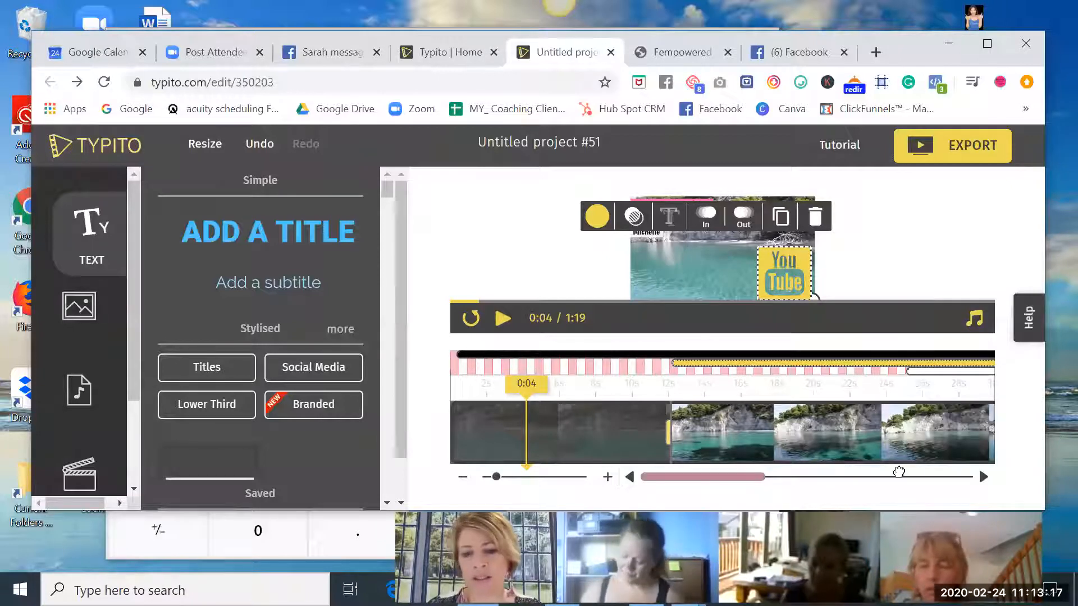
{"action": "left_click", "coordinate": [850, 471]}
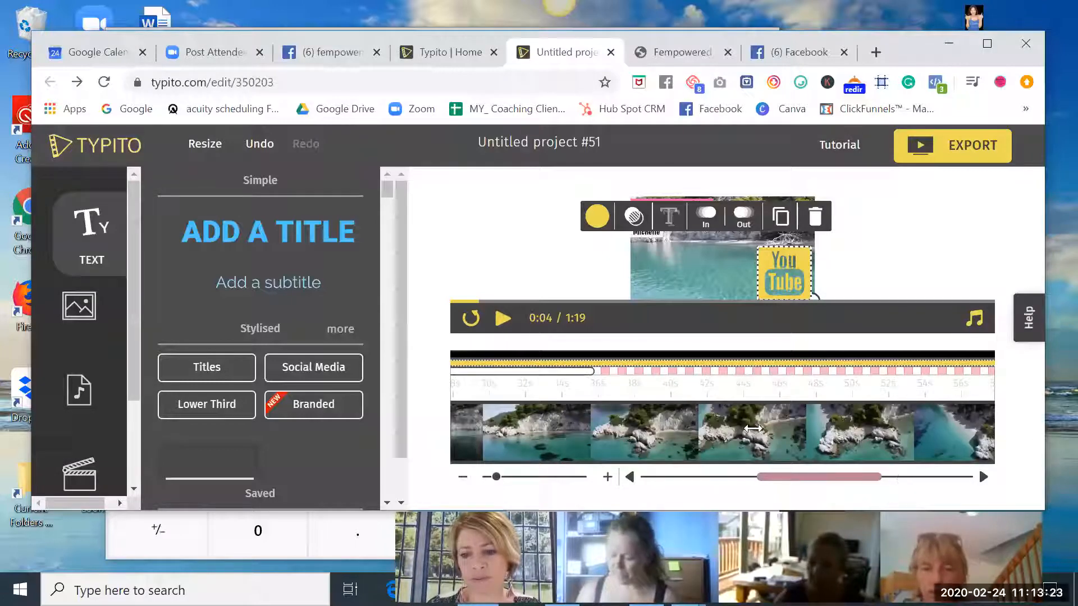
{"action": "scroll", "coordinate": [951, 445], "scroll_direction": "right", "scroll_amount": 3}
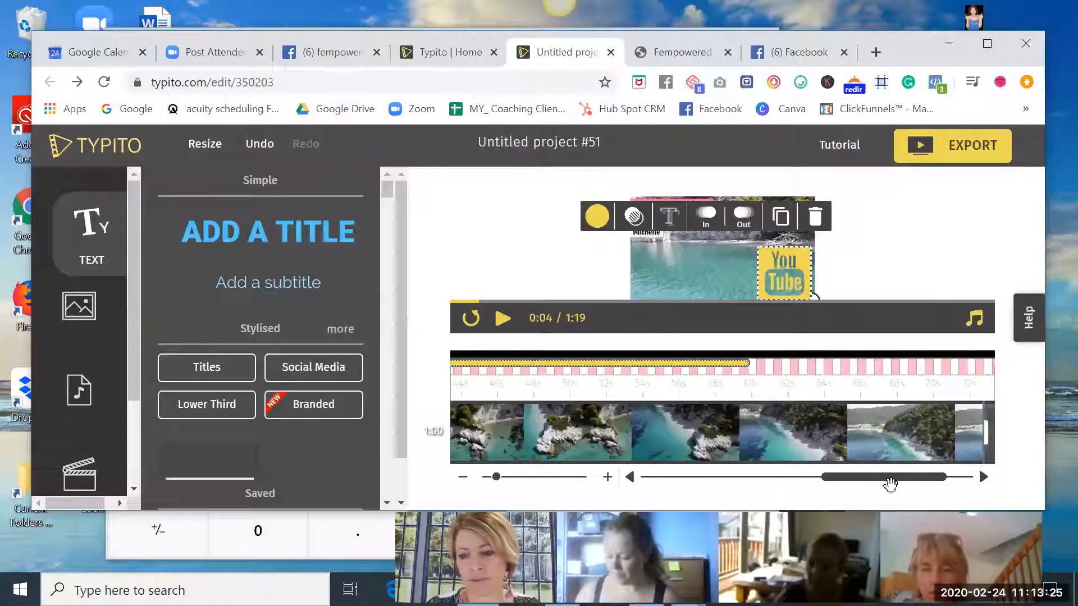
{"action": "left_click_drag", "start_coordinate": [890, 484], "coordinate": [979, 467]}
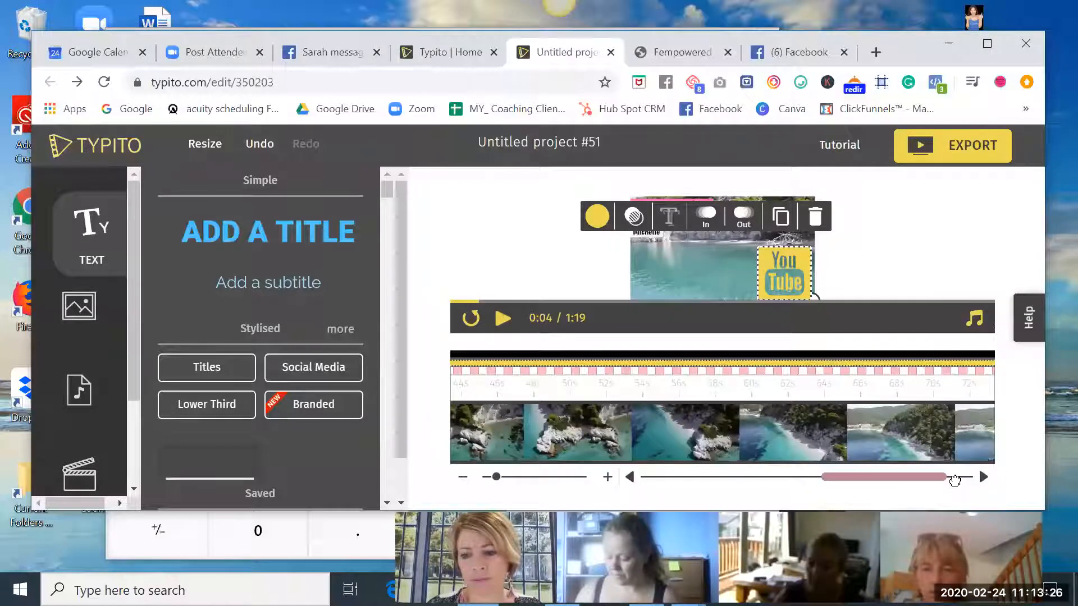
{"action": "left_click", "coordinate": [1000, 430]}
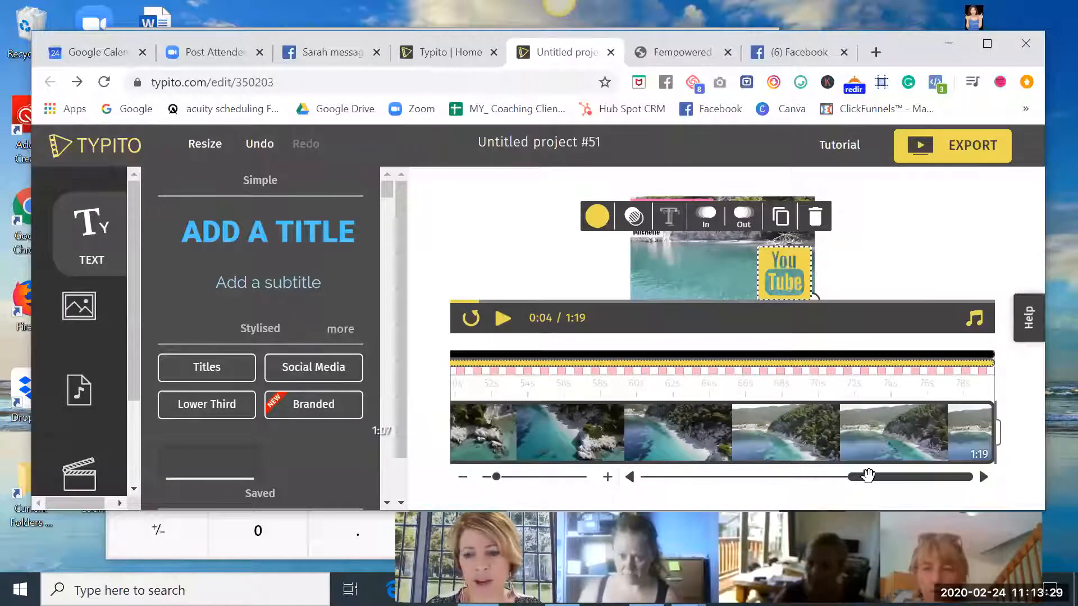
Set the YouTube icon's start on the timeline to about 29 seconds
{"action": "left_click", "coordinate": [773, 477]}
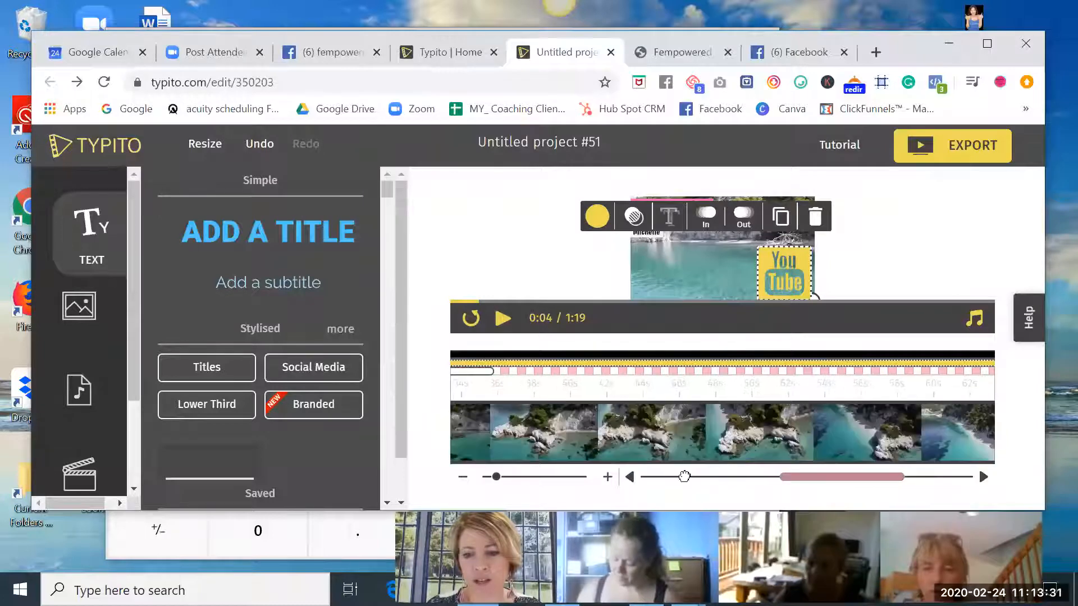
{"action": "scroll", "coordinate": [659, 429], "scroll_direction": "up", "scroll_amount": 5}
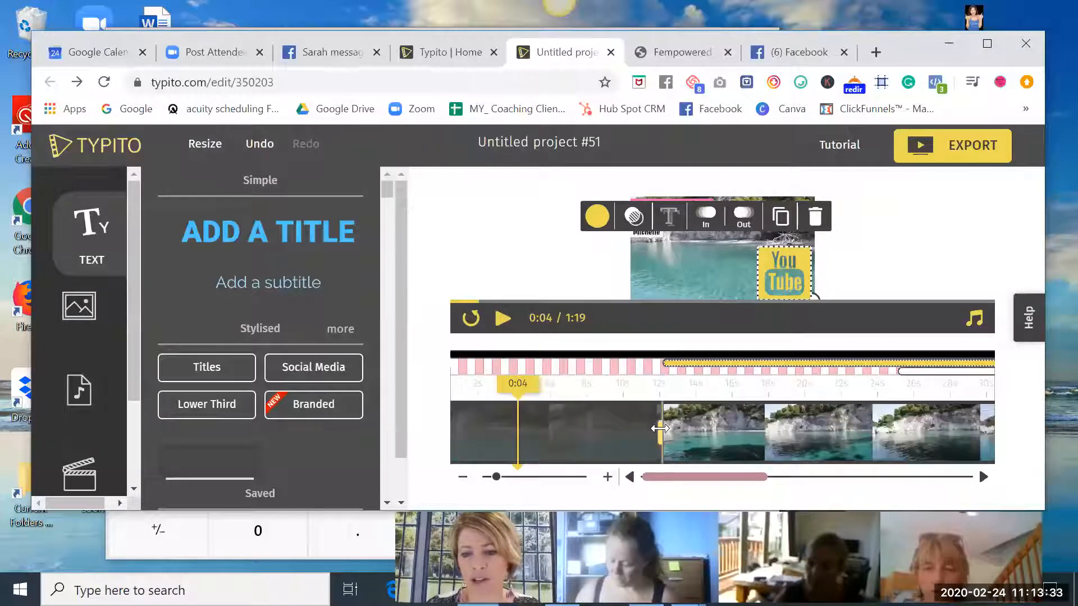
{"action": "left_click_drag", "start_coordinate": [660, 429], "coordinate": [953, 432]}
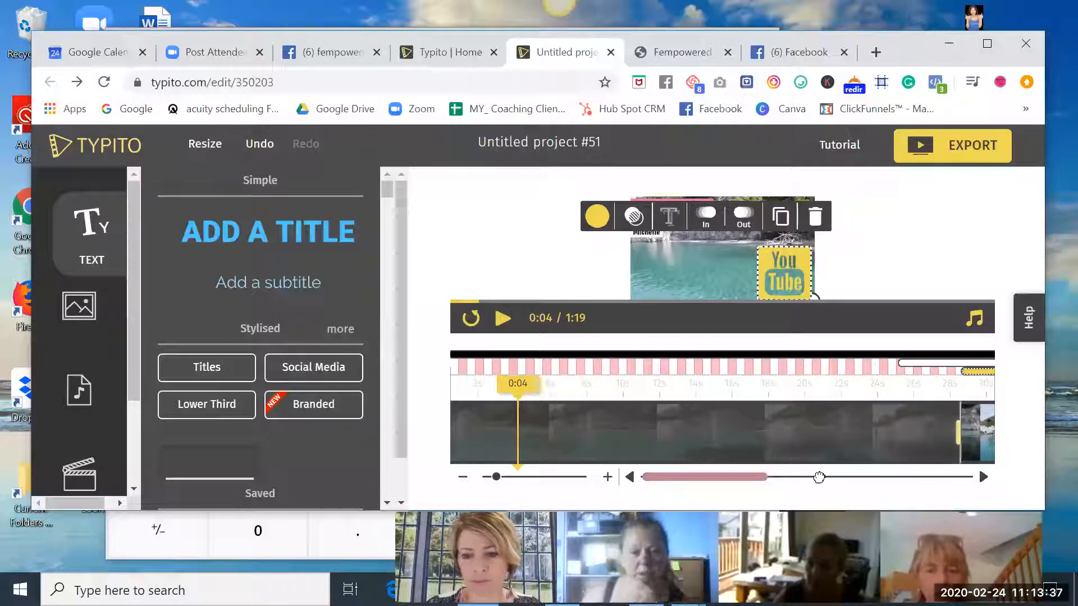
{"action": "scroll", "coordinate": [637, 438], "scroll_direction": "down", "scroll_amount": 3}
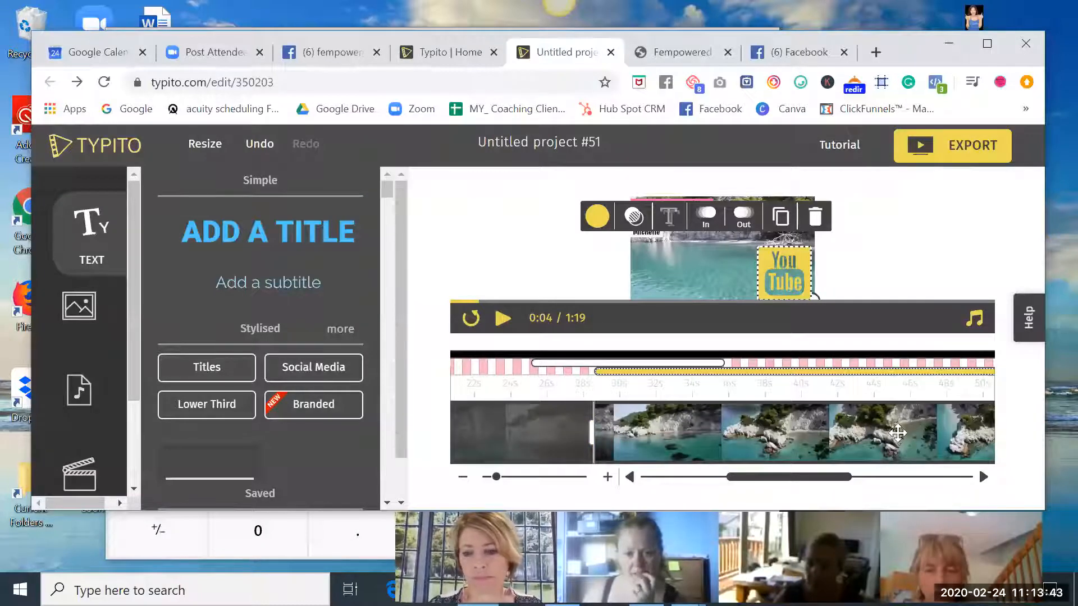
Move the YouTube icon's start on the timeline to about 46 seconds
{"action": "mouse_move", "coordinate": [898, 433]}
{"action": "left_mouse_down"}
{"action": "mouse_move", "coordinate": [893, 442]}
{"action": "mouse_move", "coordinate": [910, 443]}
{"action": "left_mouse_up"}
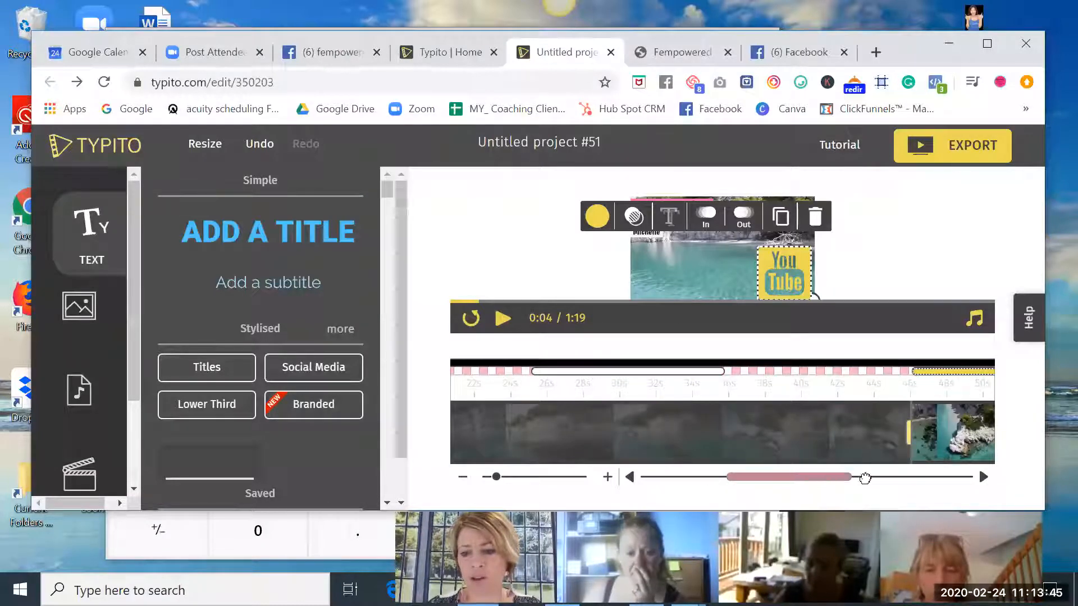
{"action": "left_click_drag", "start_coordinate": [865, 478], "coordinate": [793, 484]}
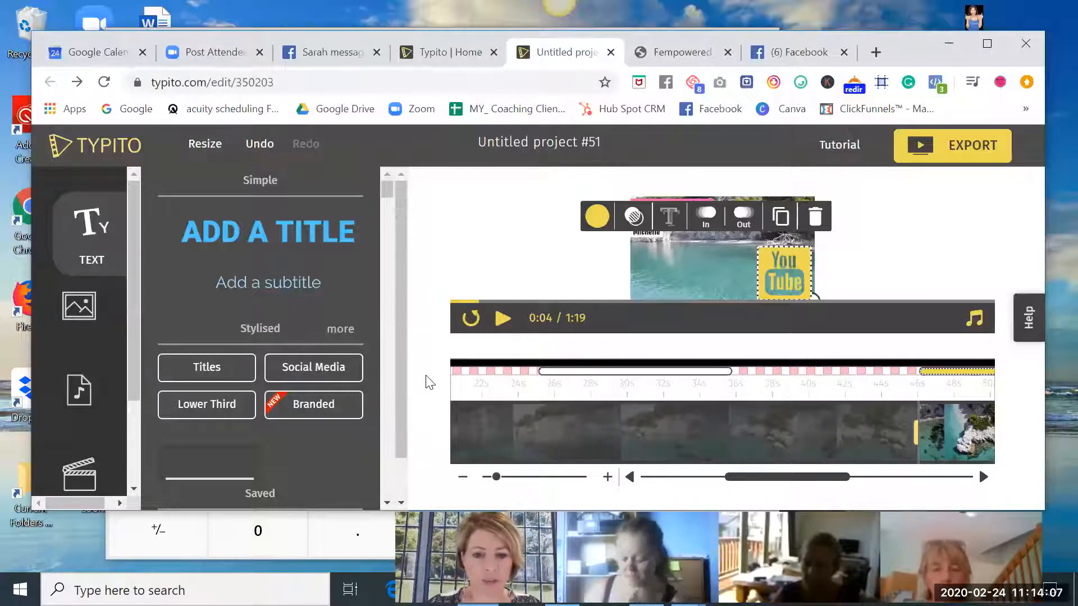
Open the project's audio options and look at the file chooser for uploading a music file, leaving it without choosing one
{"action": "left_click_drag", "start_coordinate": [401, 368], "coordinate": [403, 255]}
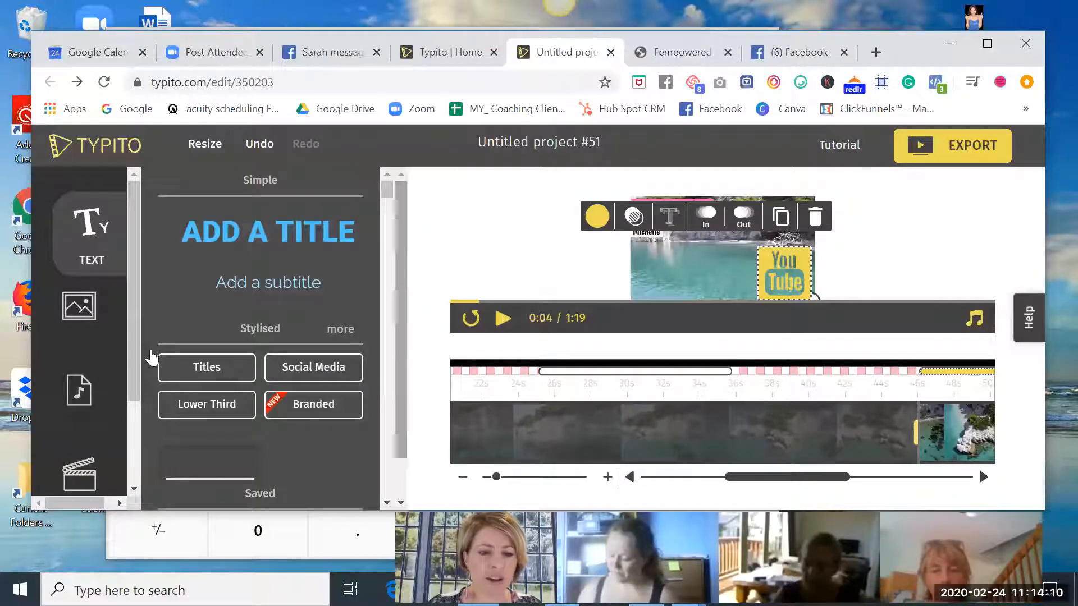
{"action": "left_click", "coordinate": [81, 399]}
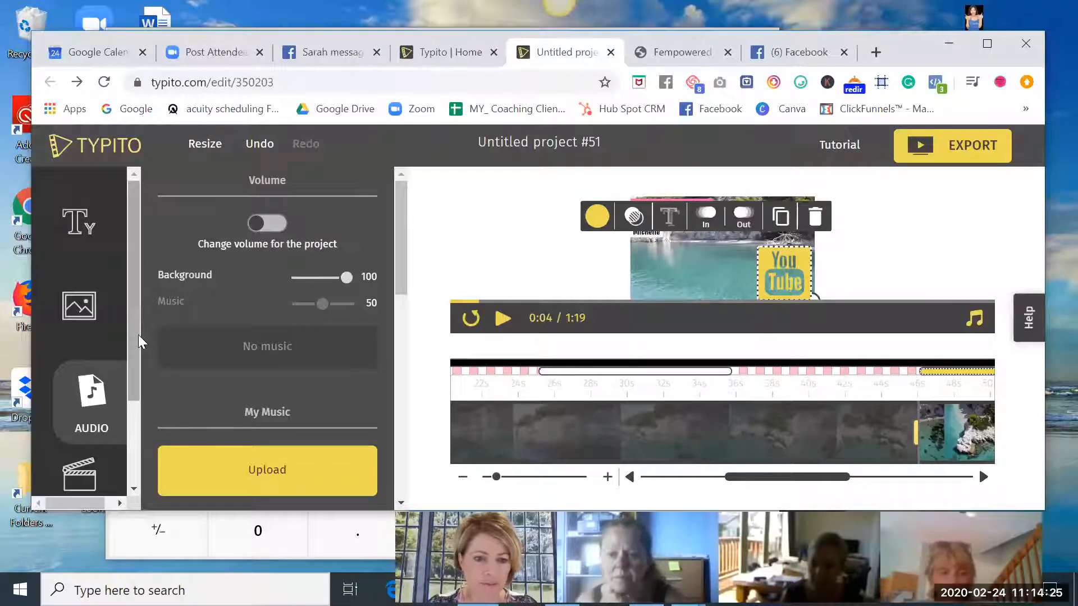
{"action": "scroll", "coordinate": [138, 348], "scroll_direction": "down", "scroll_amount": 1}
{"action": "scroll", "coordinate": [144, 438], "scroll_direction": "down", "scroll_amount": 1}
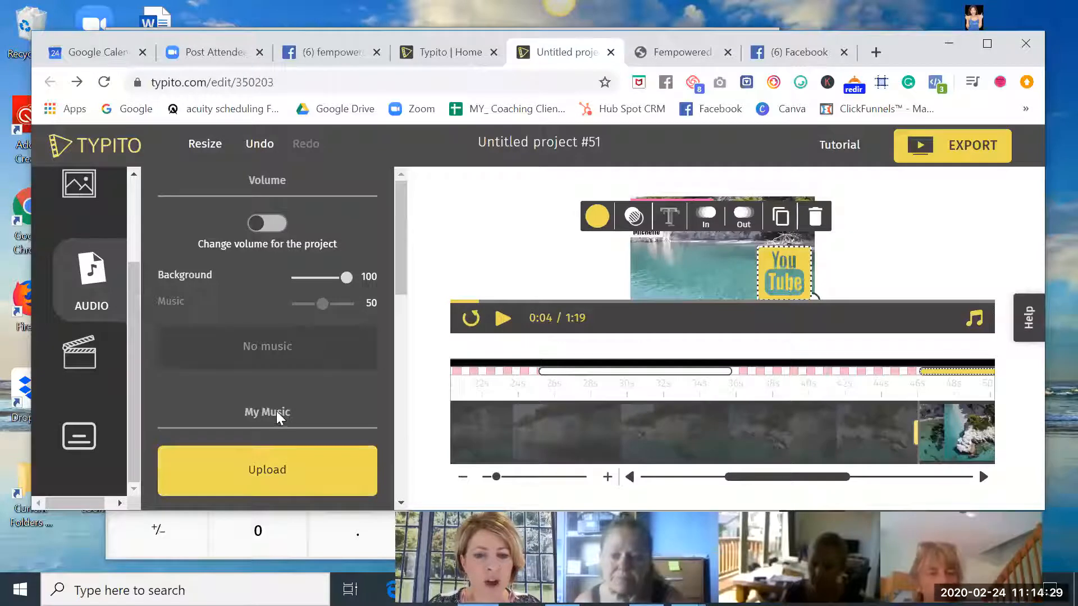
{"action": "left_click", "coordinate": [266, 486]}
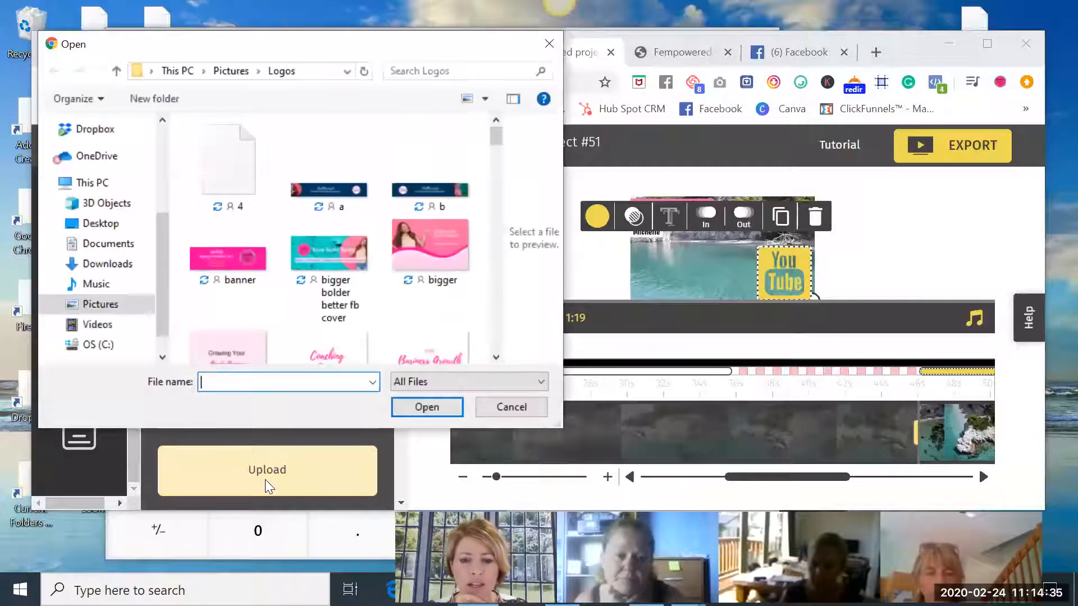
{"action": "left_click", "coordinate": [549, 45]}
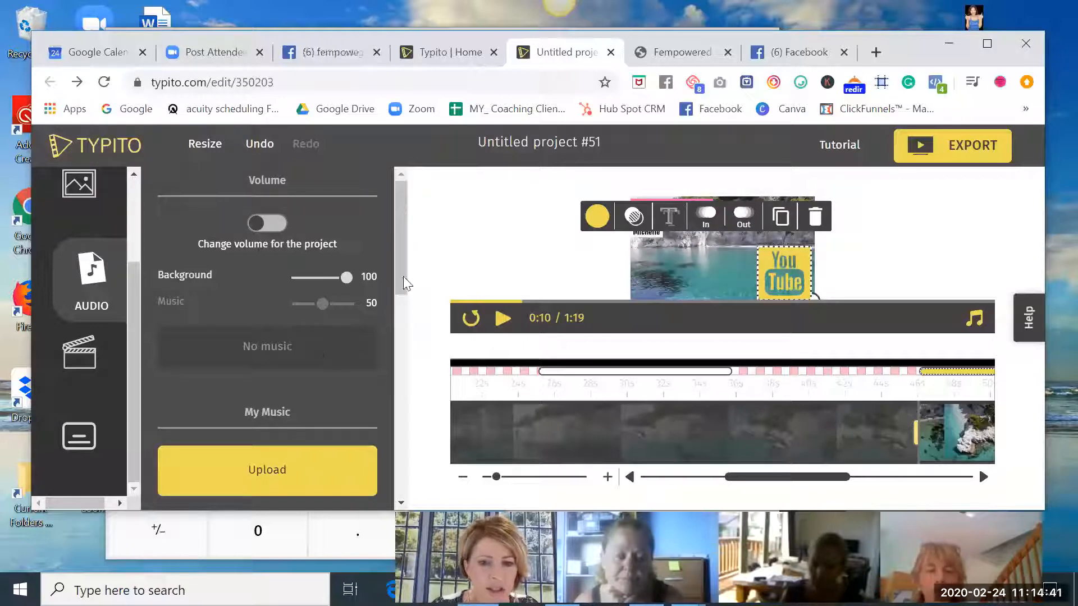
Apply the Buddy track from the music library to the video and preview it
{"action": "left_click_drag", "start_coordinate": [403, 278], "coordinate": [351, 385]}
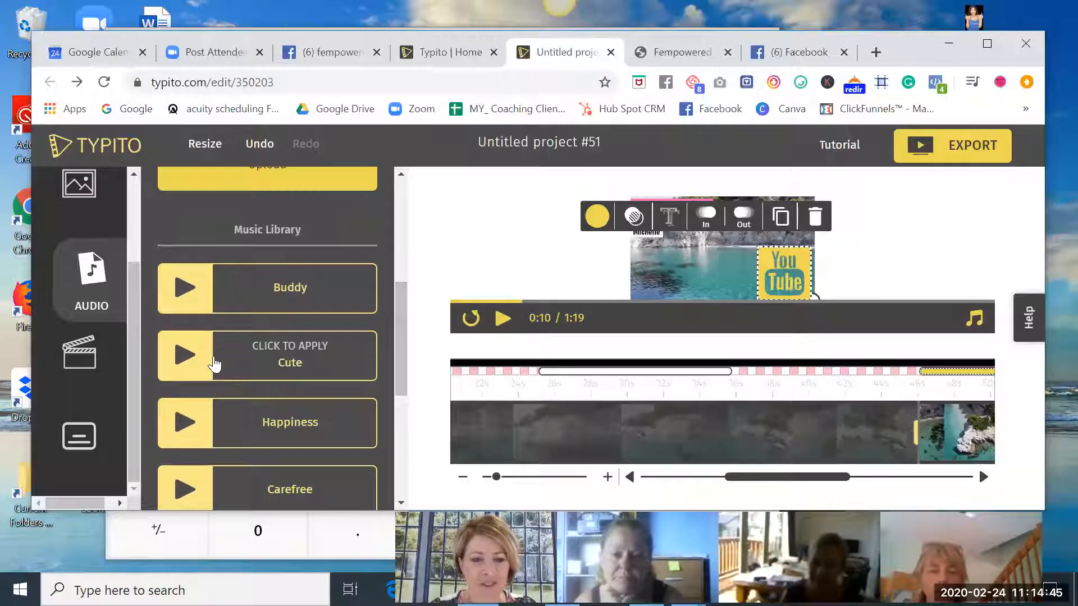
{"action": "mouse_move", "coordinate": [401, 330]}
{"action": "left_mouse_down"}
{"action": "mouse_move", "coordinate": [402, 467]}
{"action": "mouse_move", "coordinate": [388, 318]}
{"action": "left_mouse_up"}
{"action": "scroll", "coordinate": [386, 318], "scroll_direction": "up", "scroll_amount": 1}
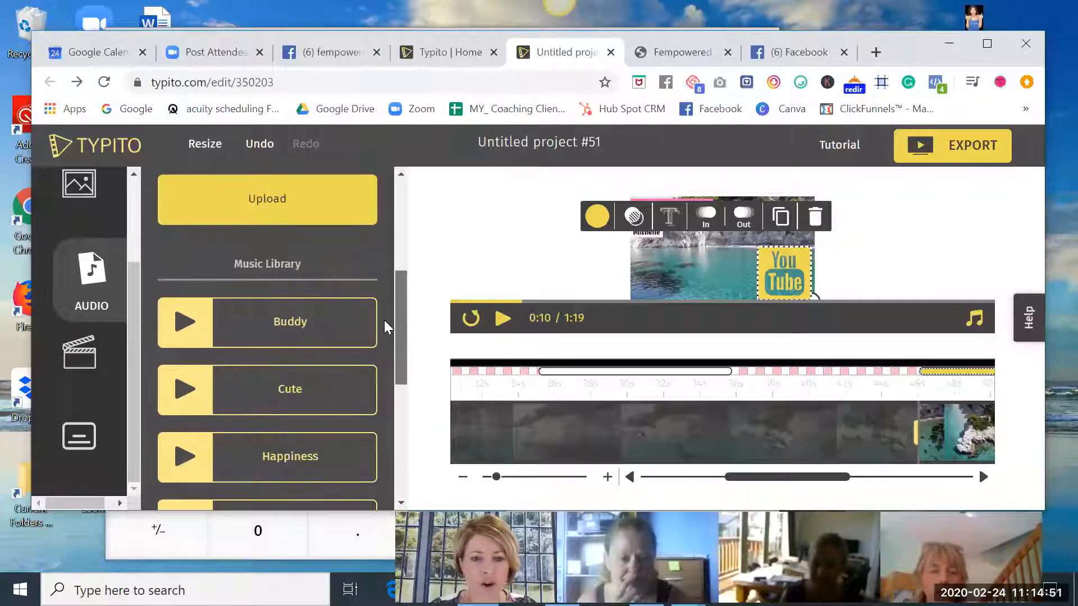
{"action": "left_click", "coordinate": [326, 328]}
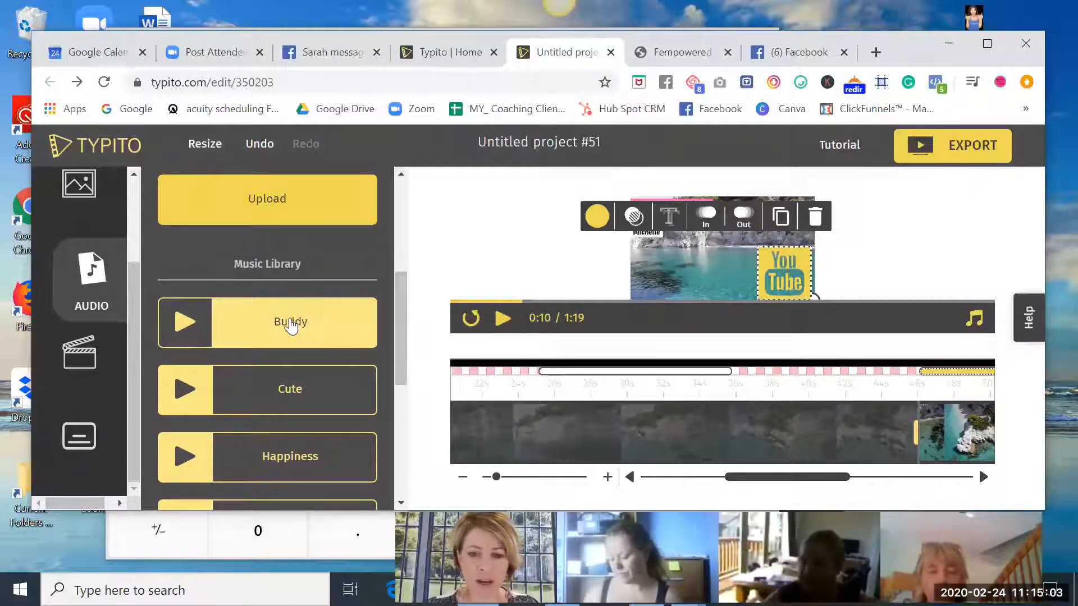
{"action": "left_click", "coordinate": [192, 327]}
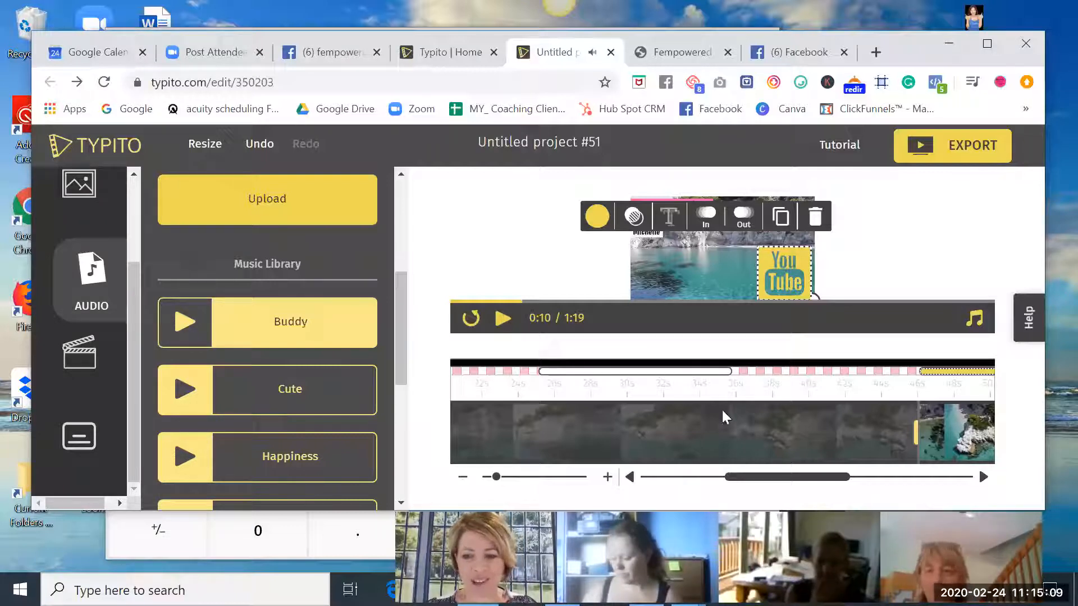
{"action": "left_click_drag", "start_coordinate": [788, 478], "coordinate": [631, 487]}
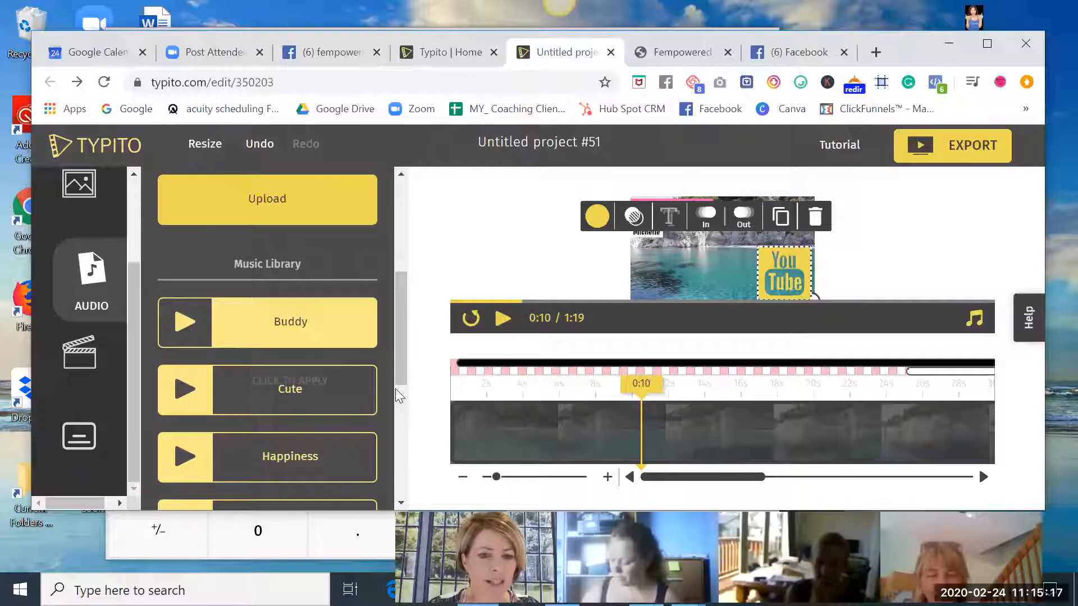
Lower the music volume of the Buddy track to 5
{"action": "scroll", "coordinate": [397, 491], "scroll_direction": "down", "scroll_amount": 2}
{"action": "scroll", "coordinate": [377, 229], "scroll_direction": "up", "scroll_amount": 4}
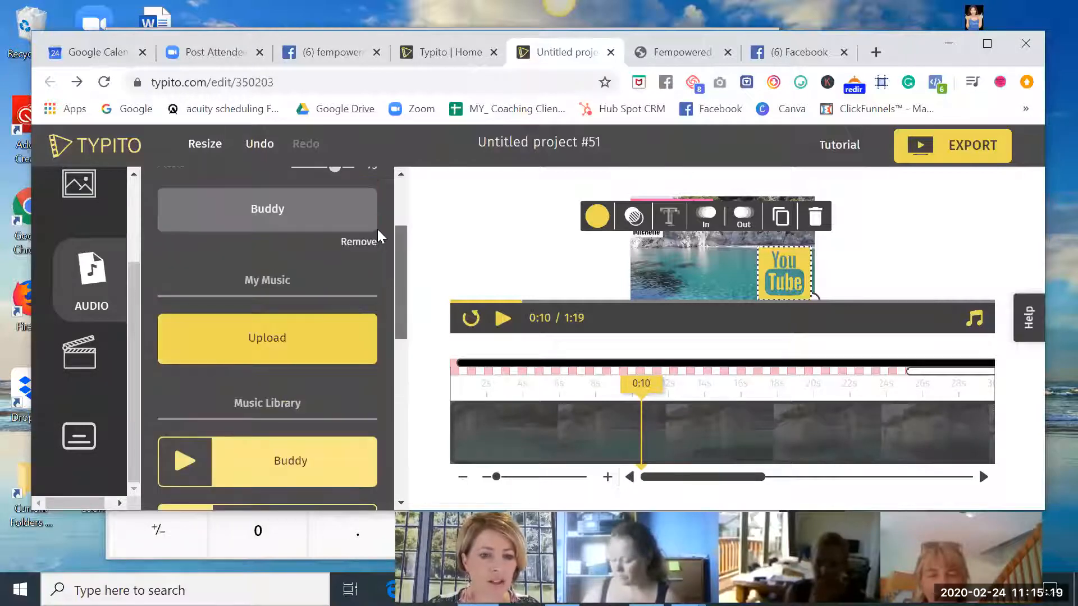
{"action": "scroll", "coordinate": [377, 222], "scroll_direction": "up", "scroll_amount": 2}
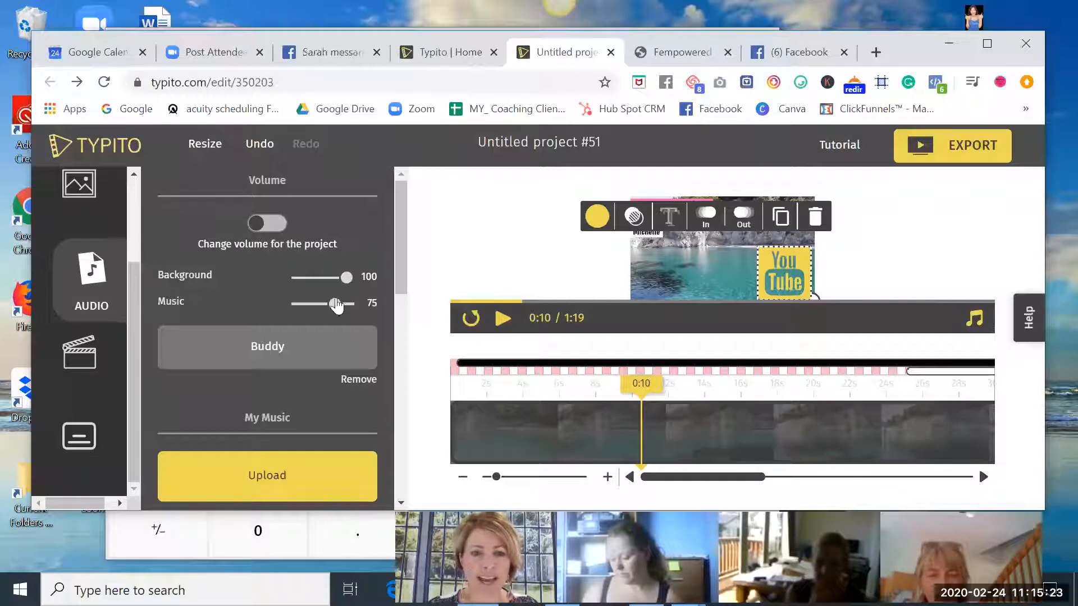
{"action": "left_click_drag", "start_coordinate": [333, 306], "coordinate": [318, 305]}
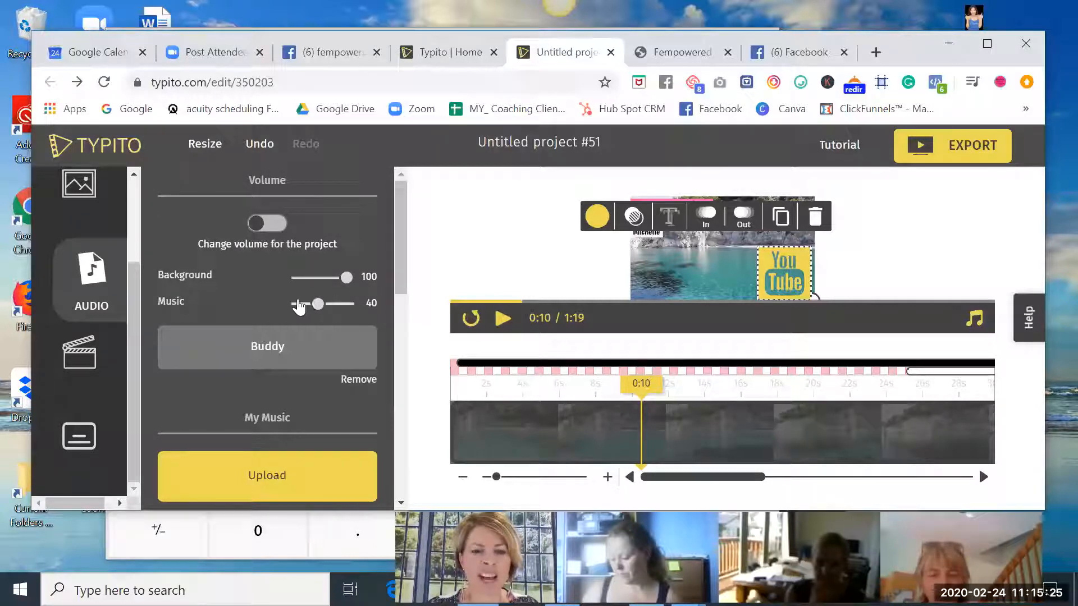
{"action": "left_click", "coordinate": [303, 306]}
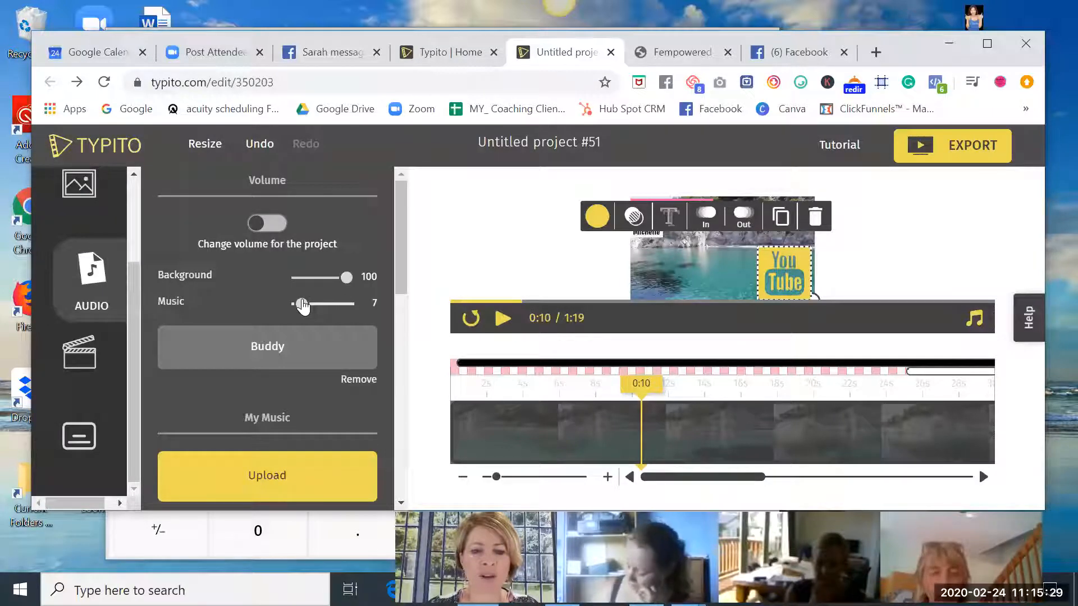
{"action": "left_click", "coordinate": [302, 306]}
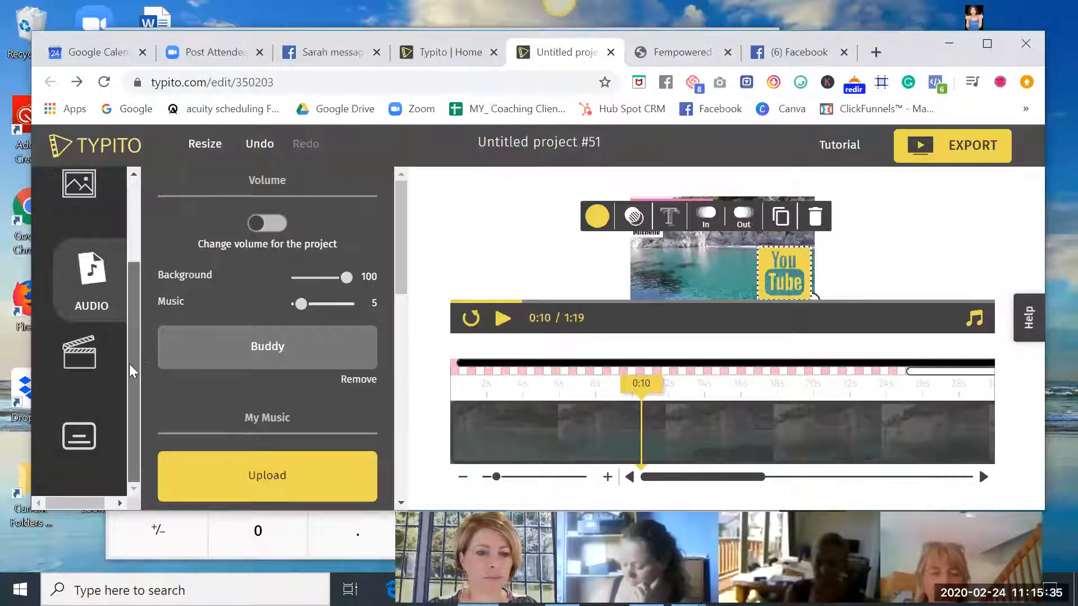
{"action": "left_click_drag", "start_coordinate": [129, 364], "coordinate": [130, 267]}
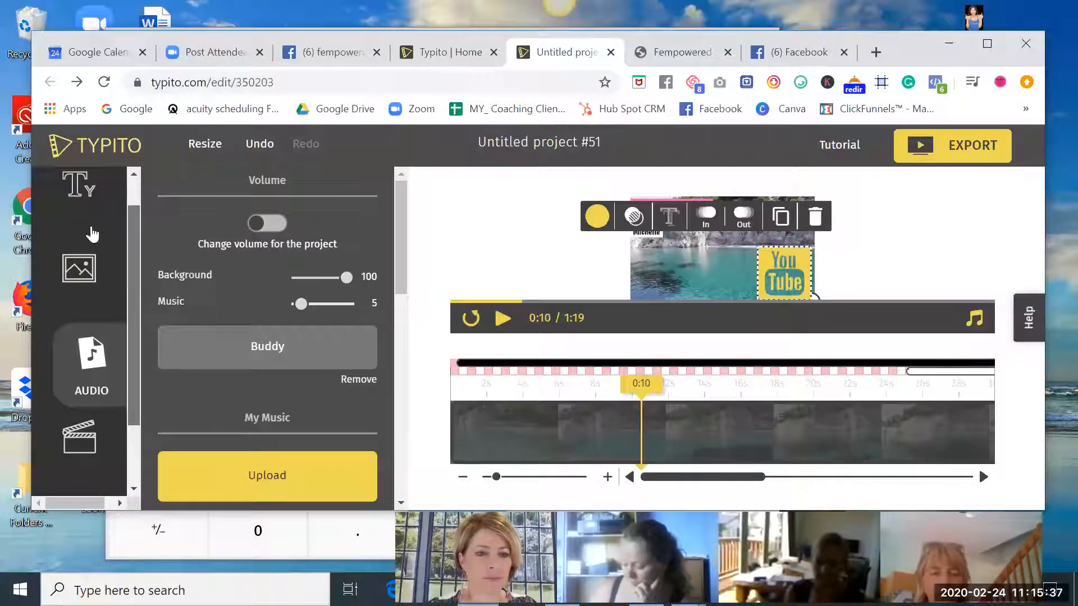
{"action": "scroll", "coordinate": [93, 270], "scroll_direction": "up", "scroll_amount": 1}
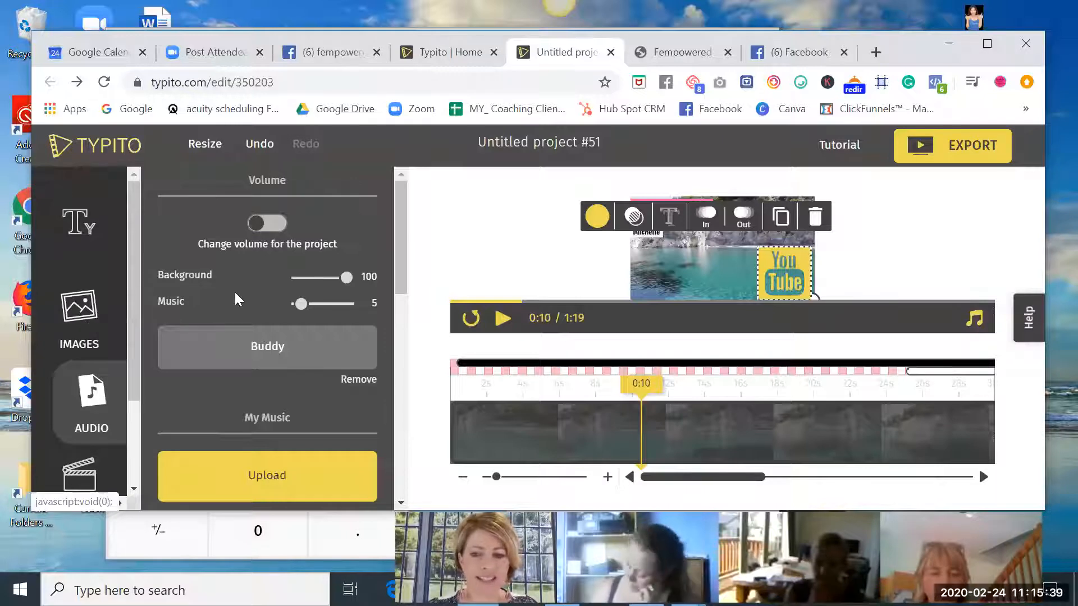